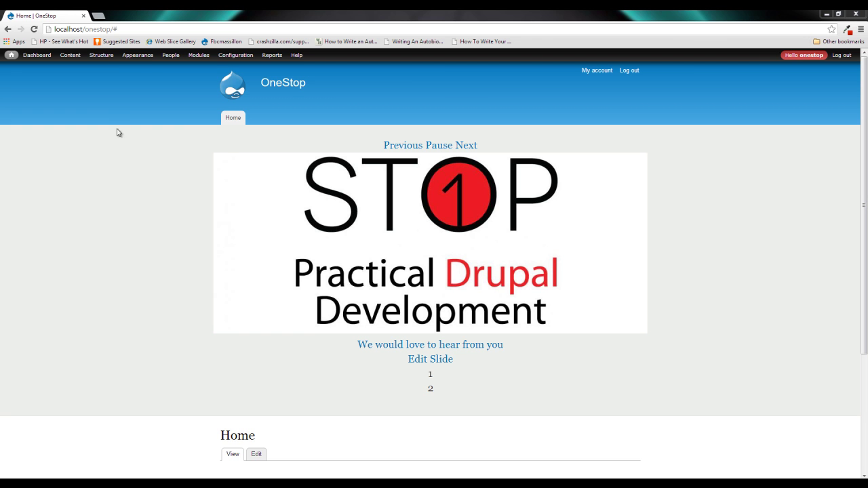
Start a new view named "News Overview" that shows content of type Article.
mouse_move(101, 55)
mouse_move(110, 107)
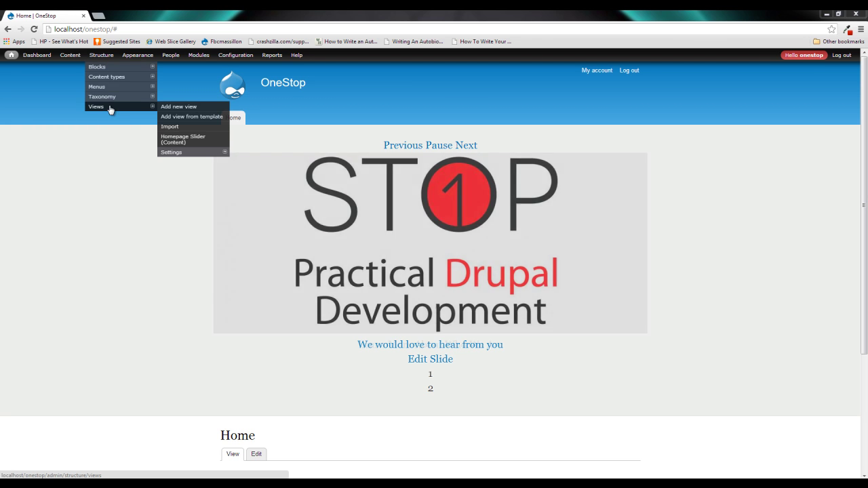
click(201, 108)
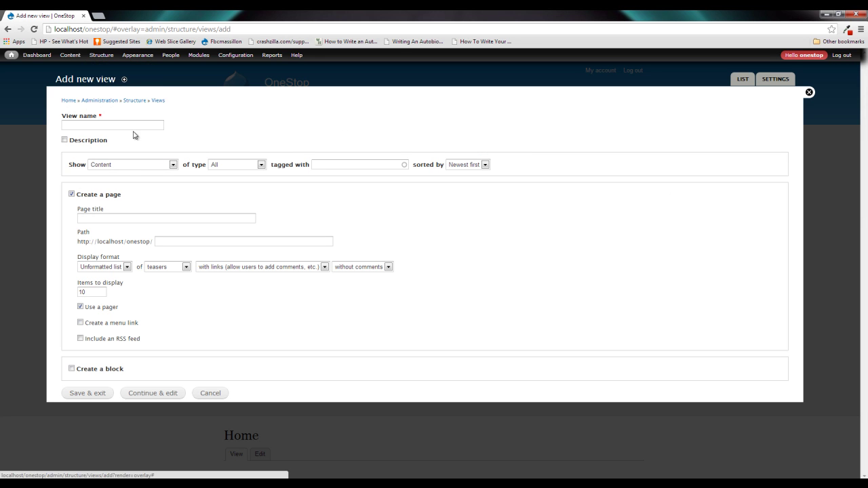
click(136, 124)
text(News)
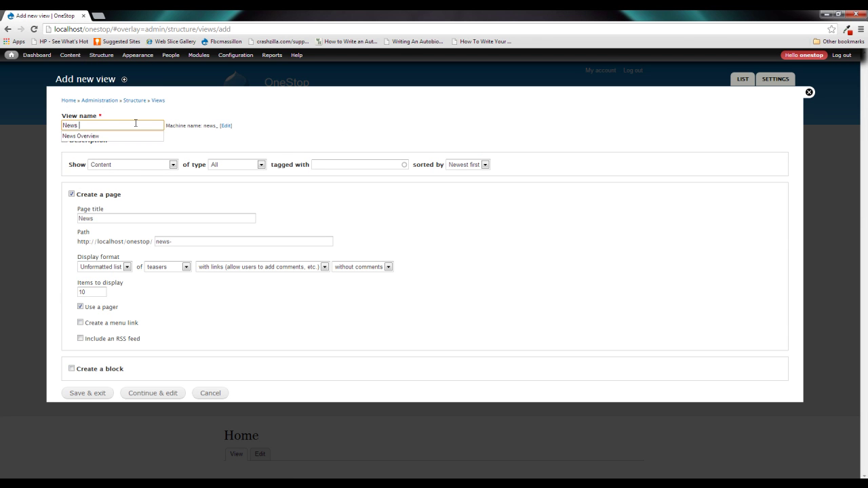
key(Down)
key(Return)
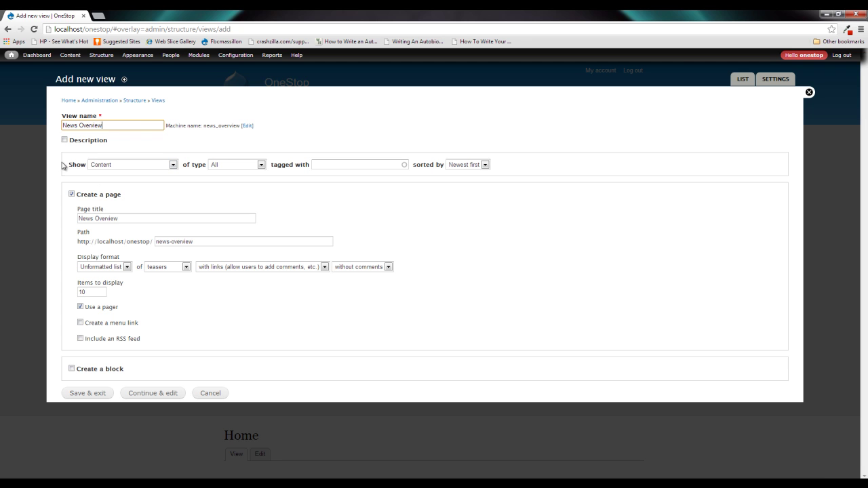
click(237, 166)
click(248, 182)
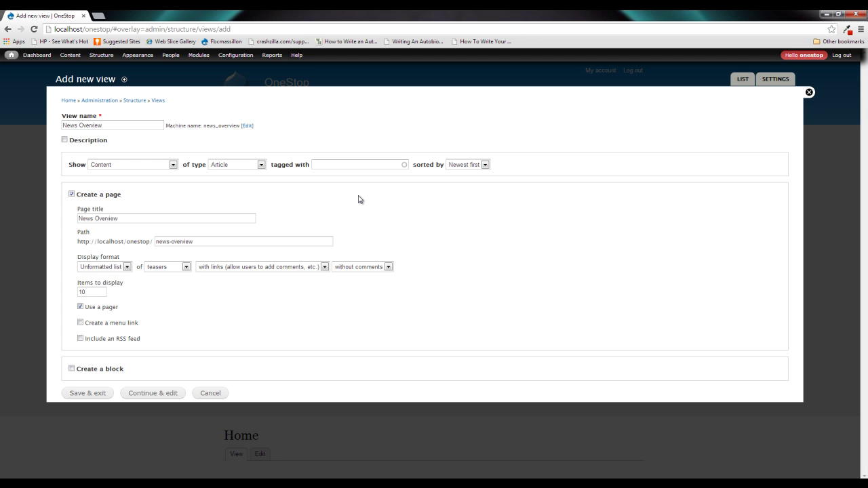
click(101, 197)
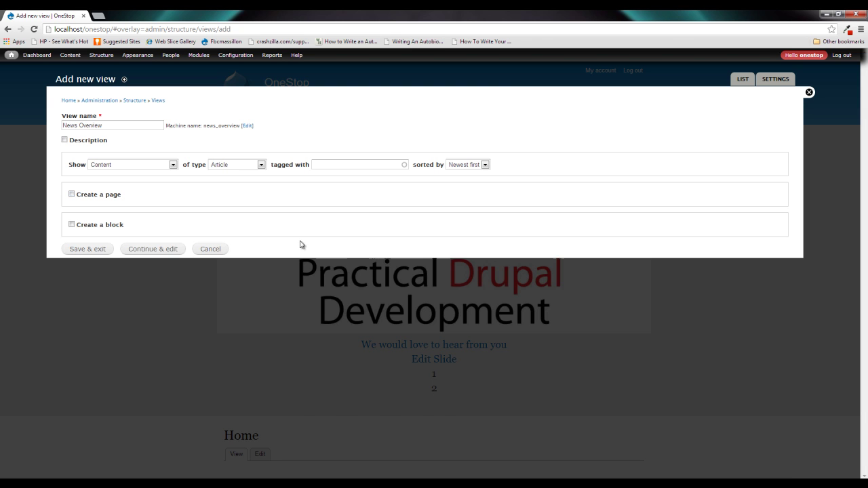
click(115, 227)
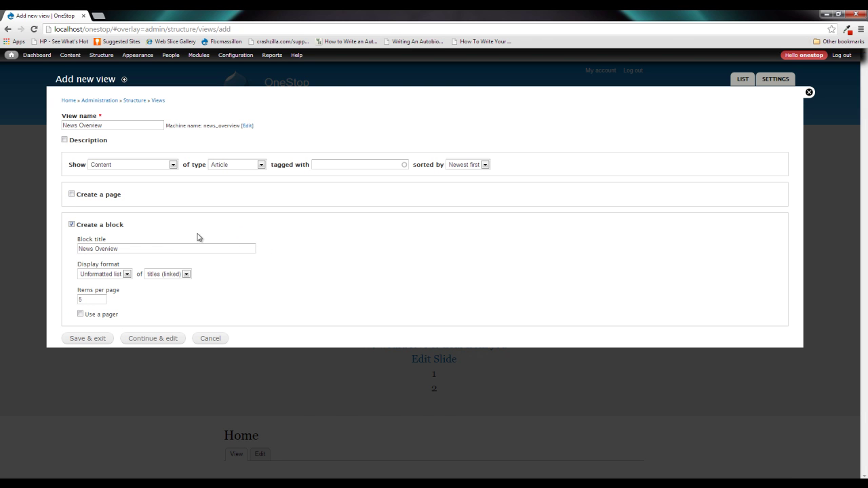
click(105, 226)
click(103, 196)
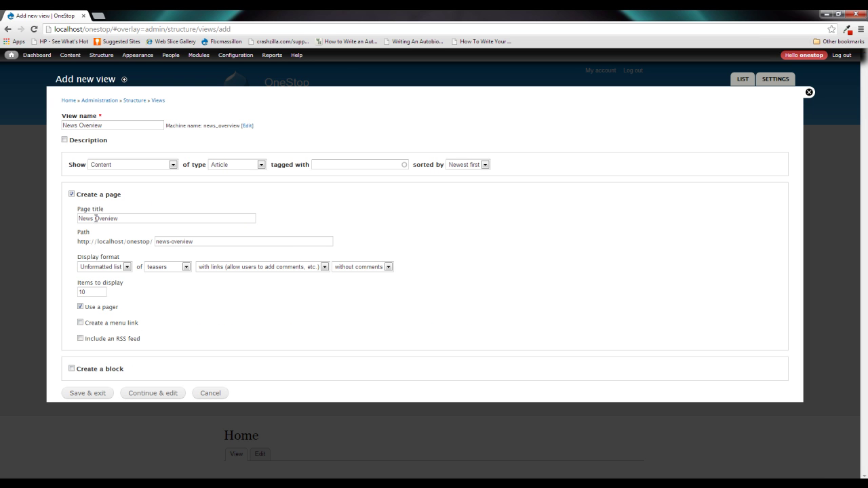
Shorten the page title to "News" and the page path to "news".
drag(93, 219, 183, 229)
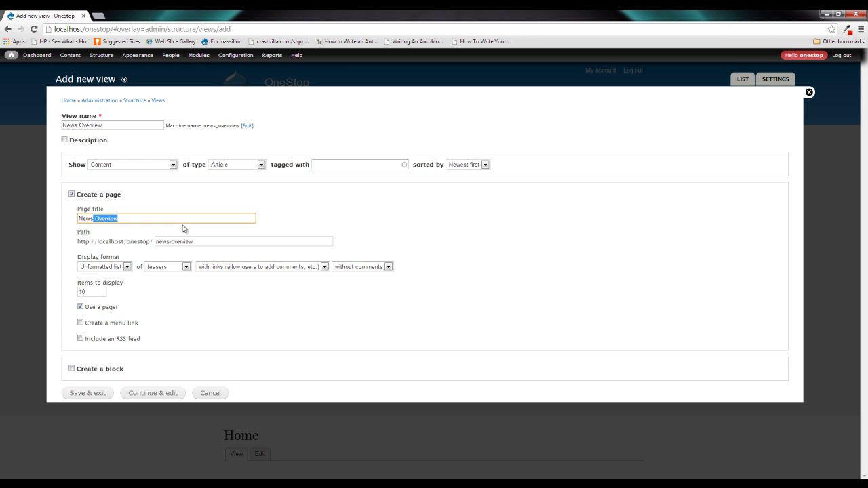
key(BackSpace)
drag(169, 242, 285, 242)
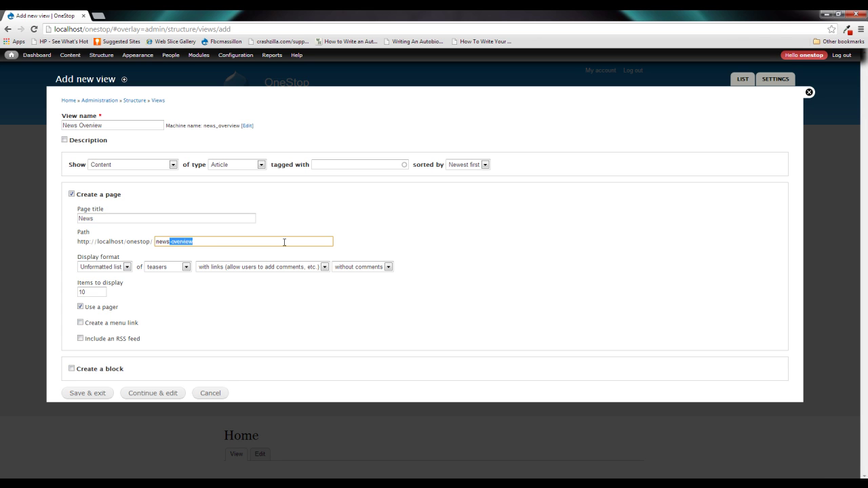
key(BackSpace)
click(321, 227)
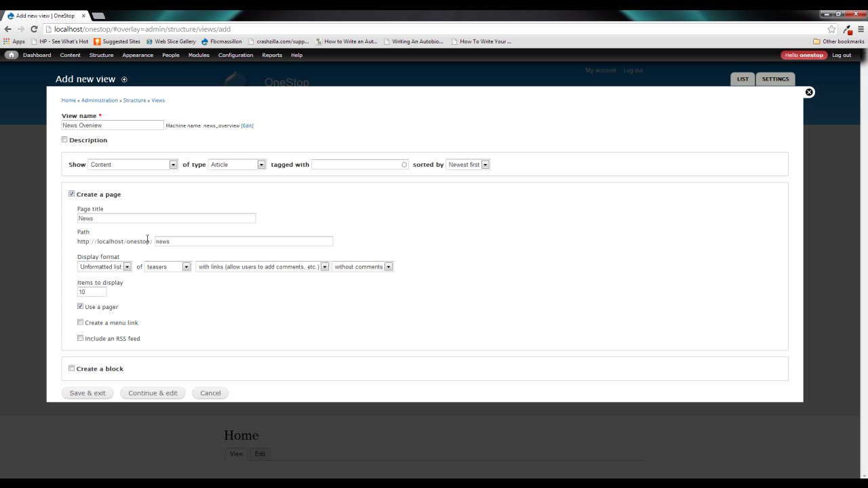
Set the page's display format to an unformatted list of fields and clear the number of items to display.
click(187, 267)
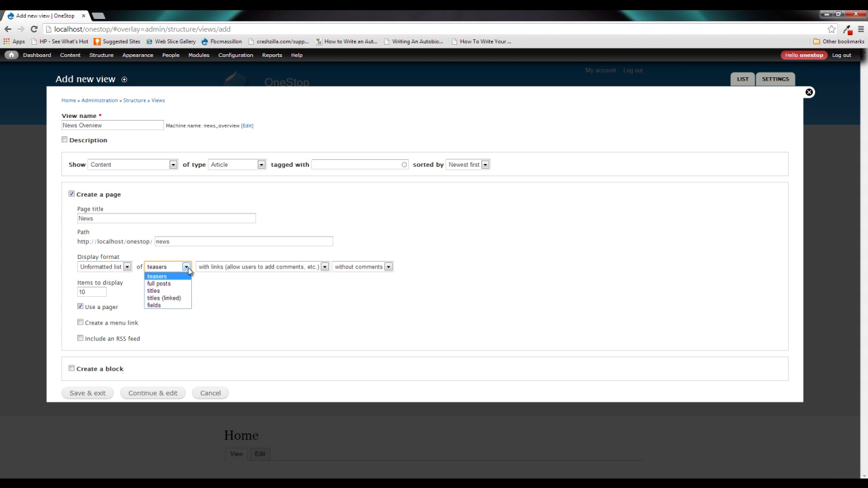
click(161, 306)
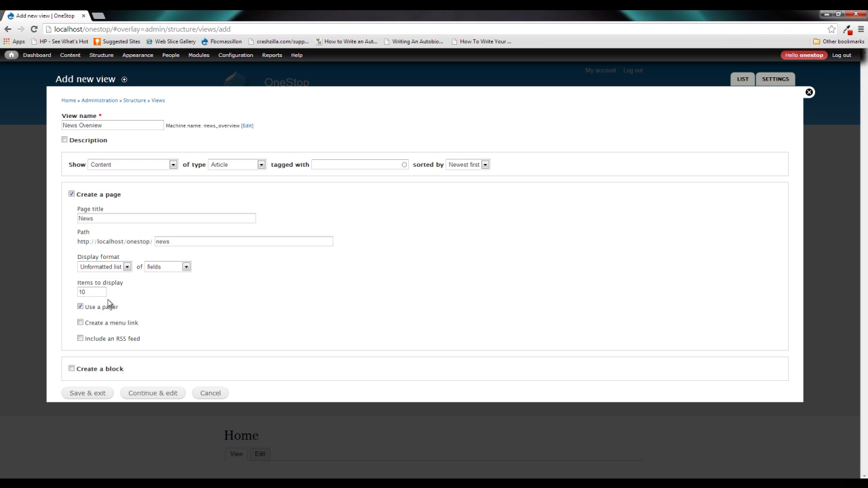
double_click(101, 295)
key(BackSpace)
click(199, 297)
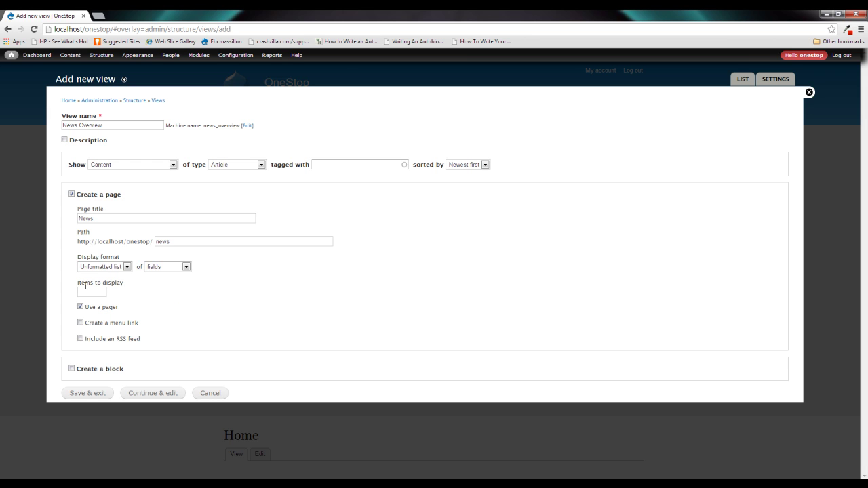
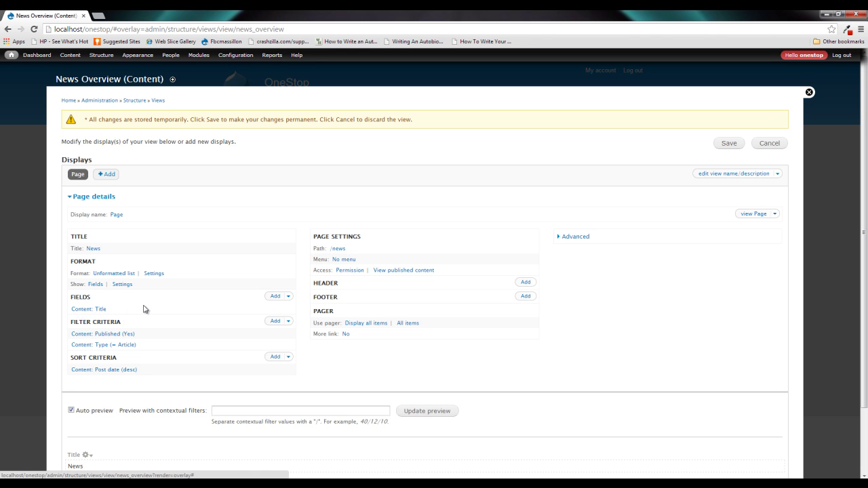
Search the available fields for "Arti" and add Content: Body and the article's Content: Image to all displays.
scroll(143, 310, down, 2)
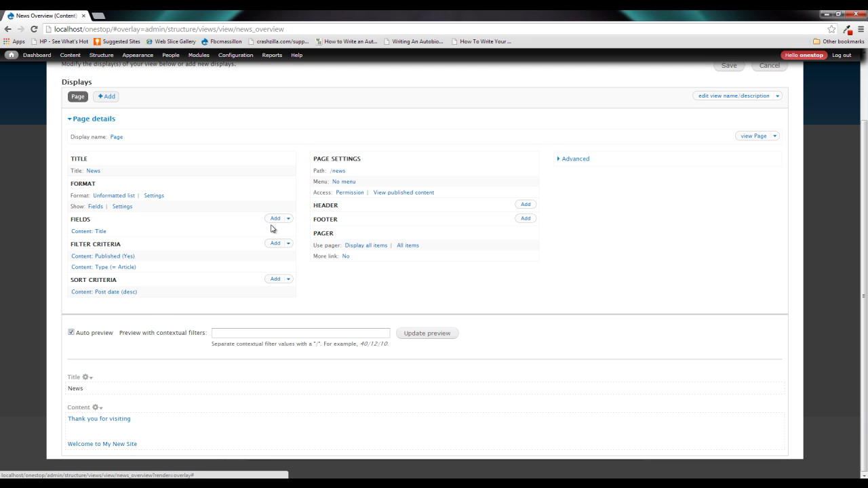
click(366, 246)
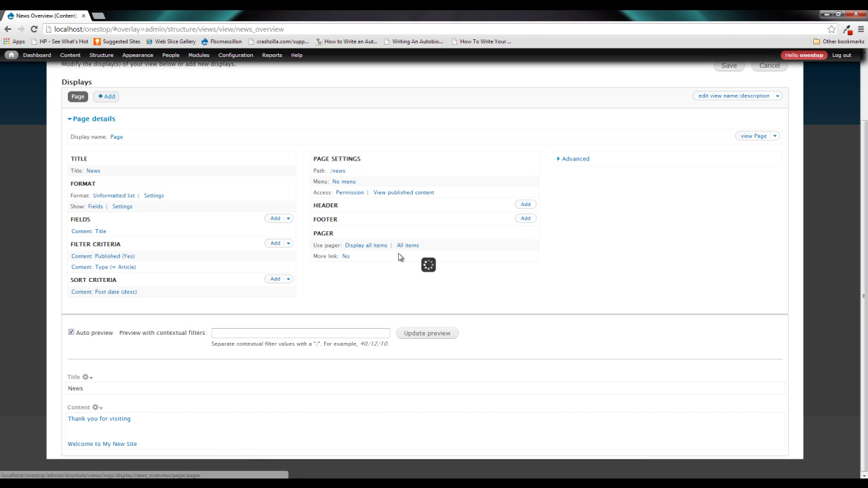
click(266, 219)
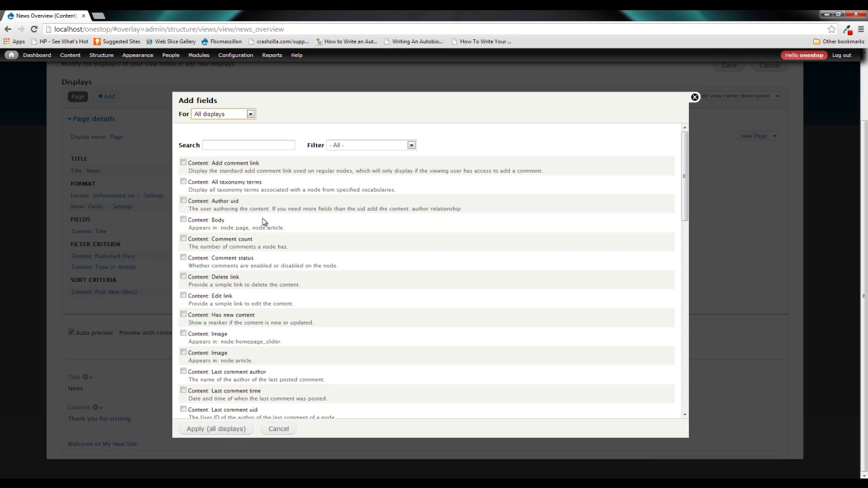
click(239, 148)
text(A)
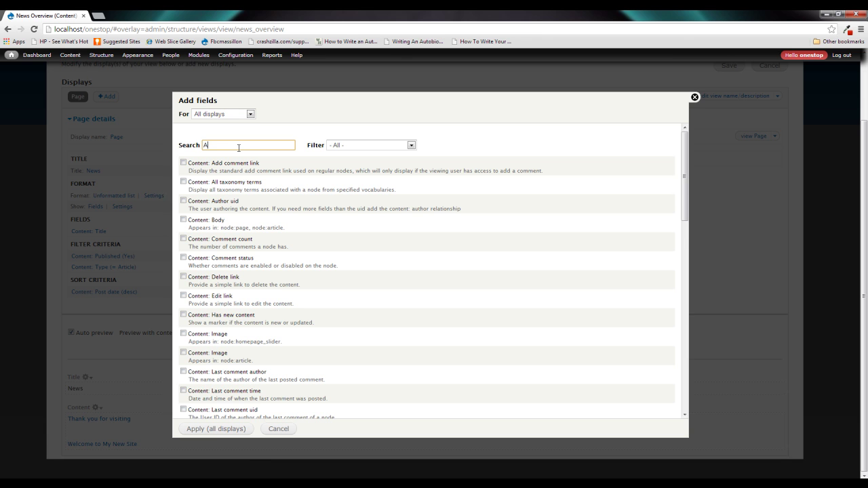
text(rti)
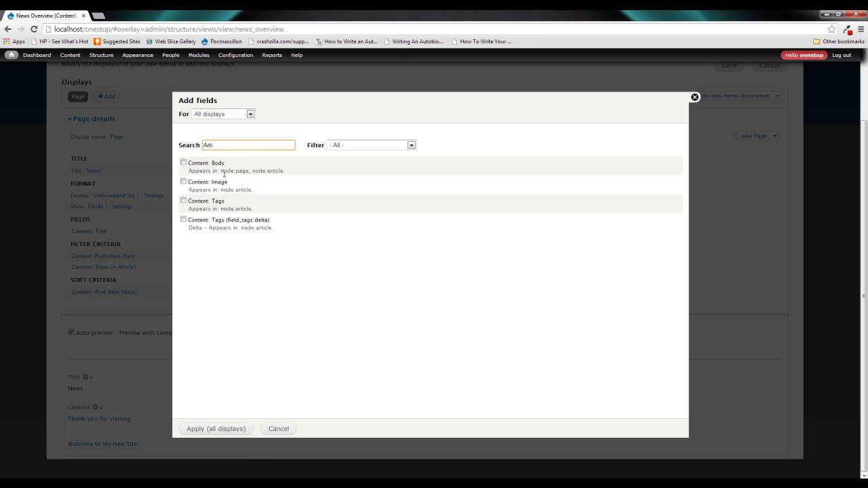
click(214, 164)
click(215, 183)
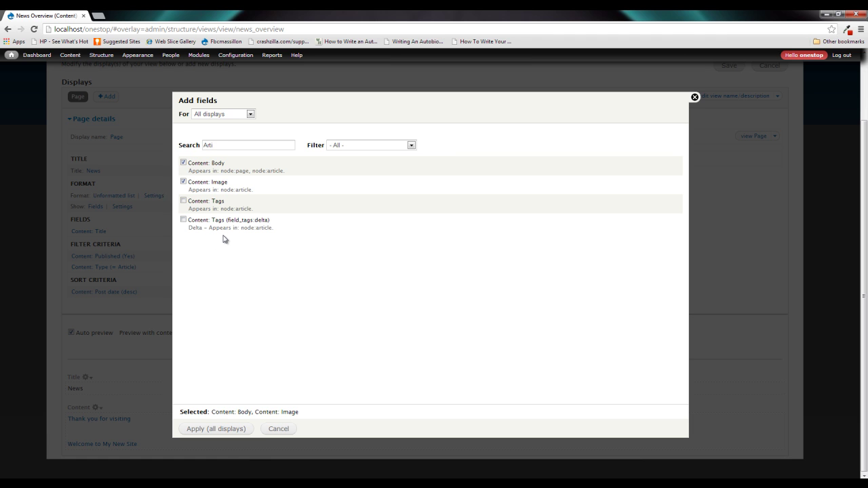
click(219, 429)
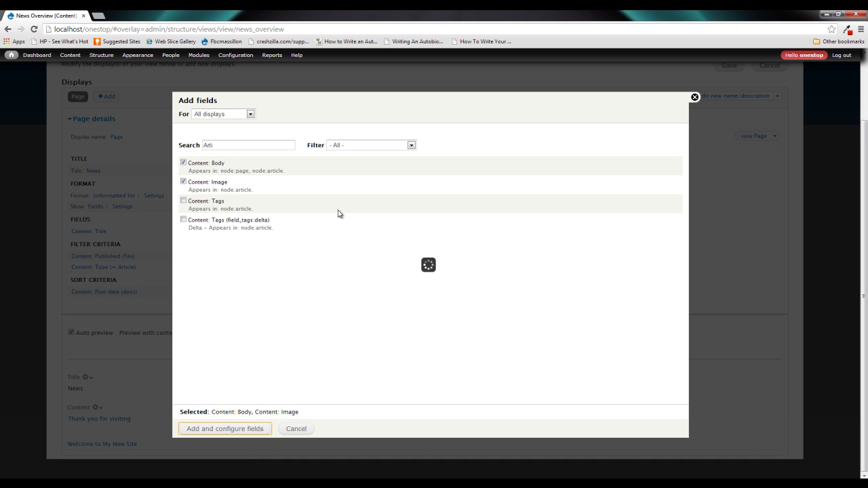
Configure the Body and Image fields without labels and apply the settings to all displays.
click(197, 174)
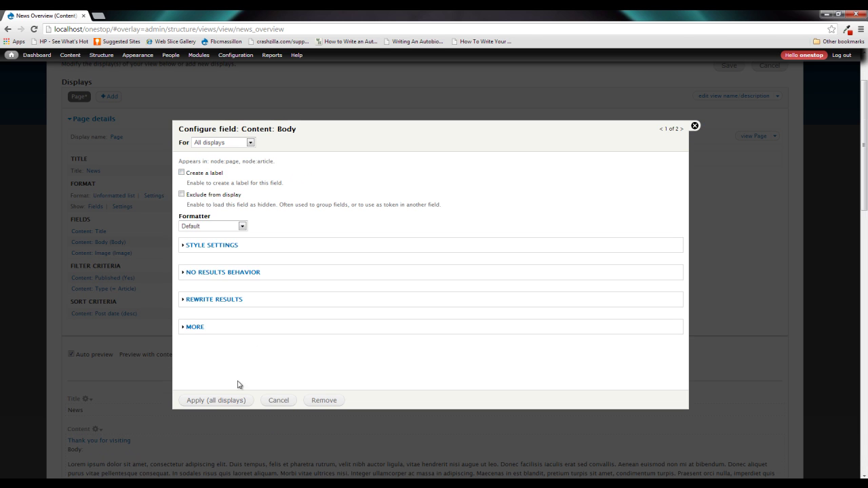
click(224, 401)
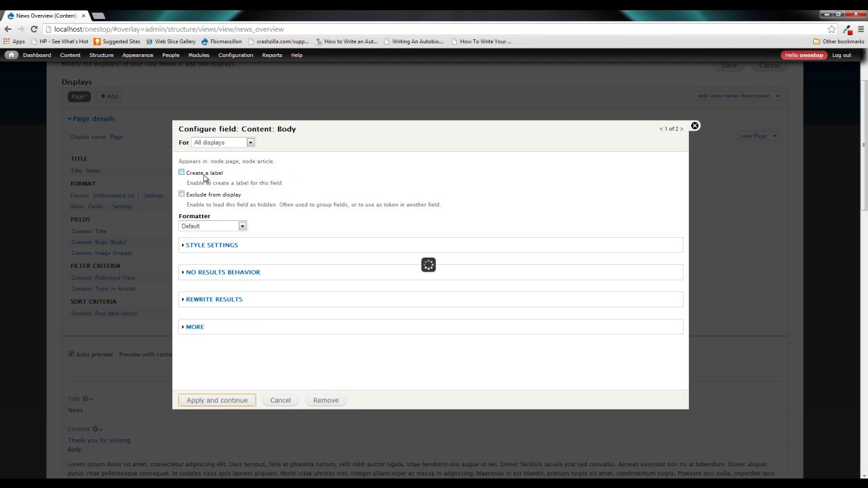
click(198, 151)
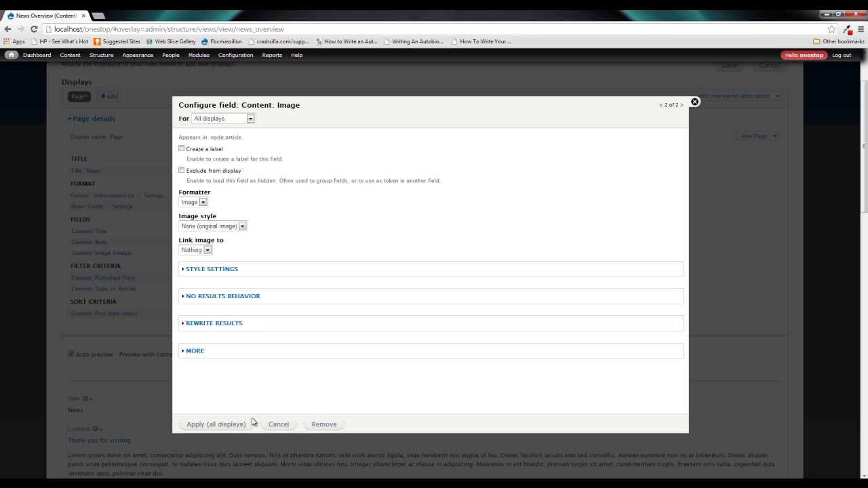
click(229, 424)
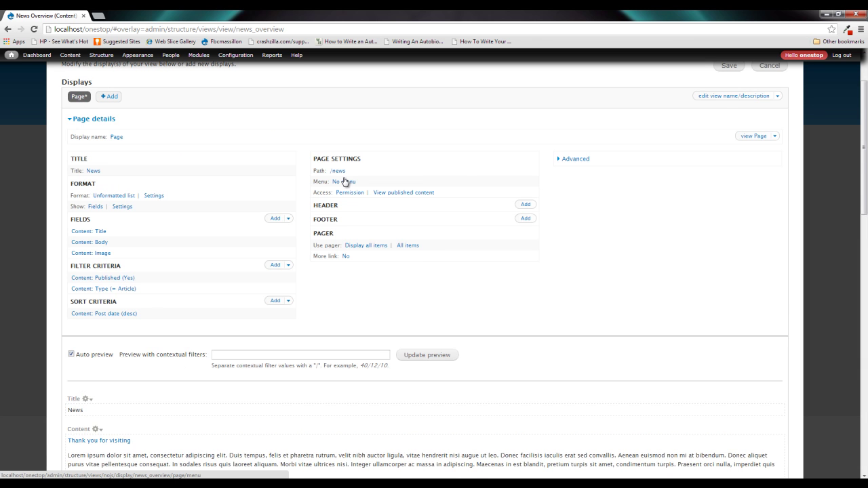
Rearrange the view's fields so that Content: Image comes first, above Title and Body, and check the order in the preview.
scroll(253, 190, down, 5)
scroll(254, 190, down, 10)
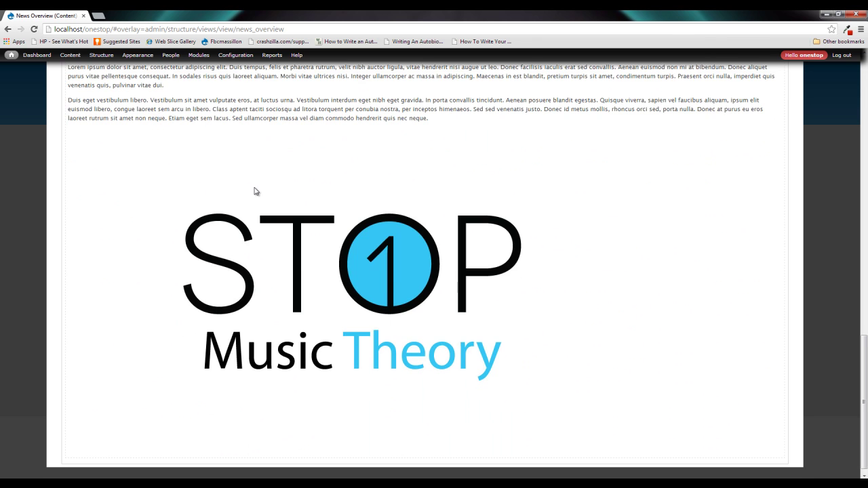
scroll(196, 231, up, 6)
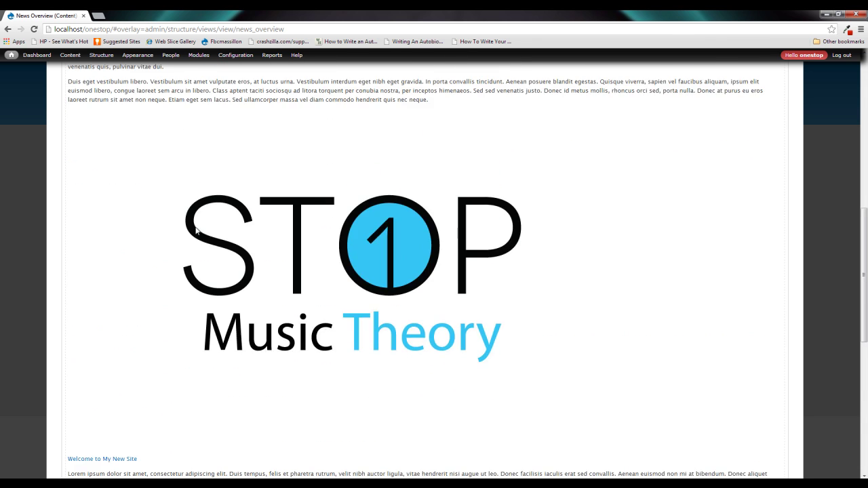
scroll(196, 231, up, 3)
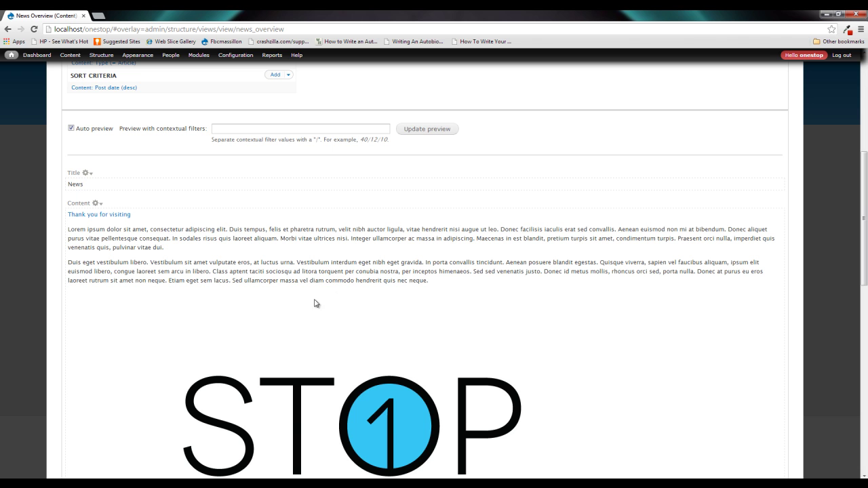
scroll(302, 299, up, 3)
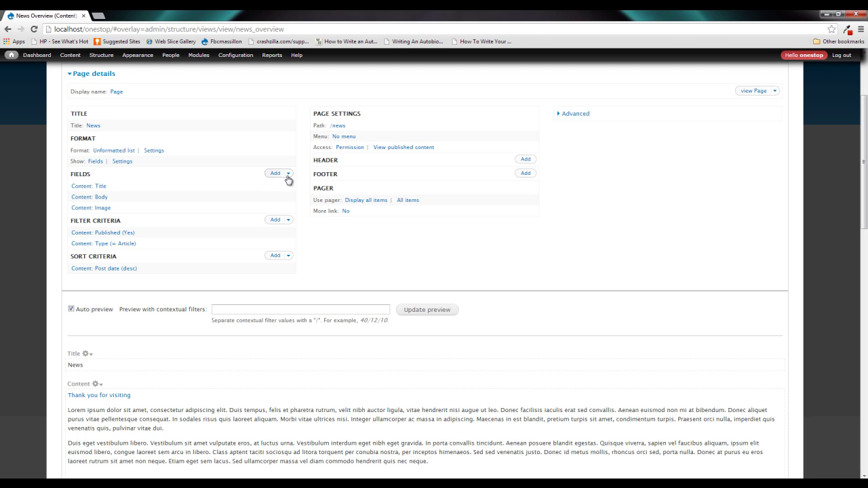
click(288, 176)
click(264, 186)
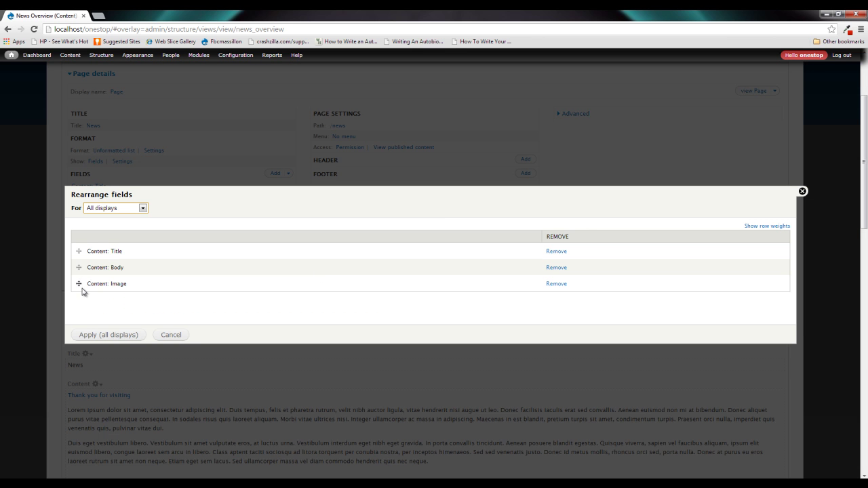
drag(78, 285, 76, 251)
click(123, 337)
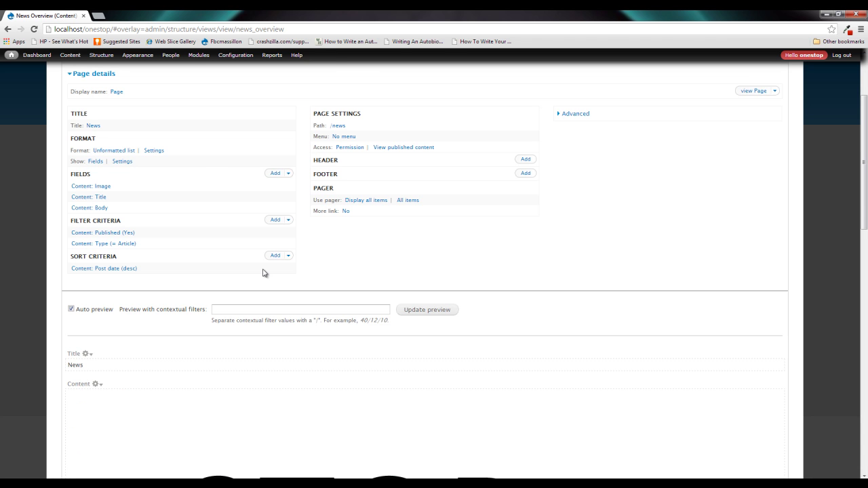
scroll(251, 293, down, 7)
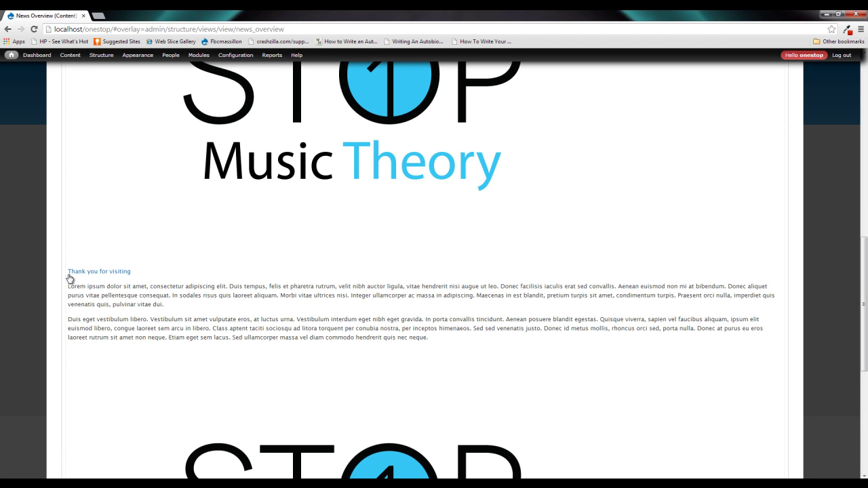
scroll(219, 329, up, 10)
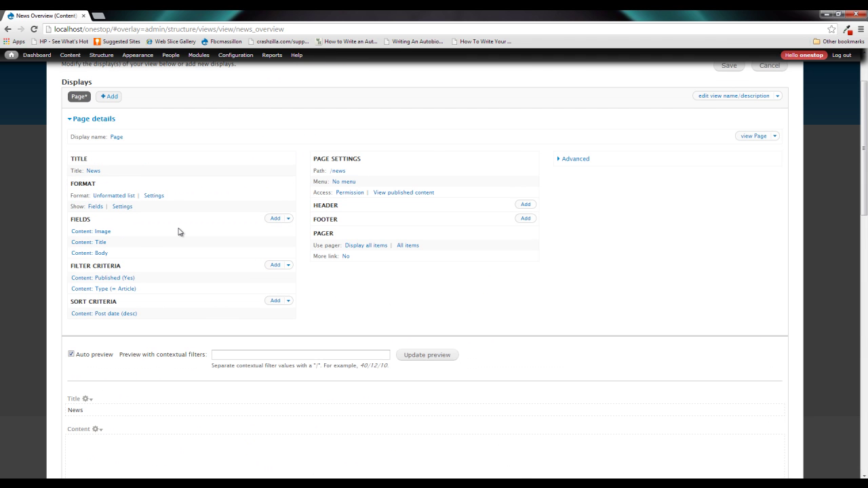
scroll(180, 234, down, 5)
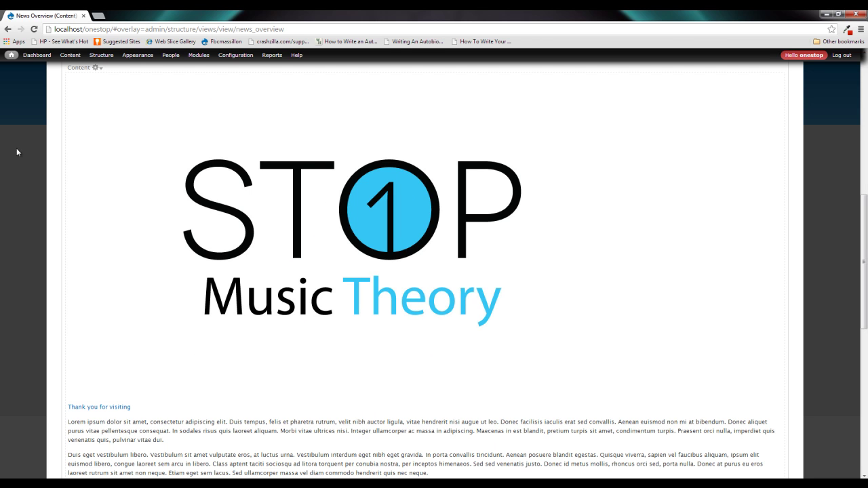
Set the Content: Image field's image style to Basic Image, link it to Content and apply to all displays.
scroll(103, 219, up, 3)
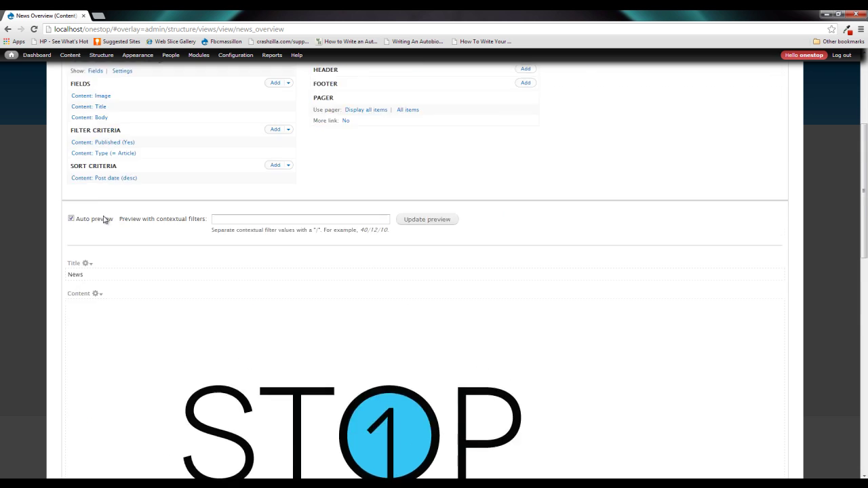
scroll(104, 219, up, 1)
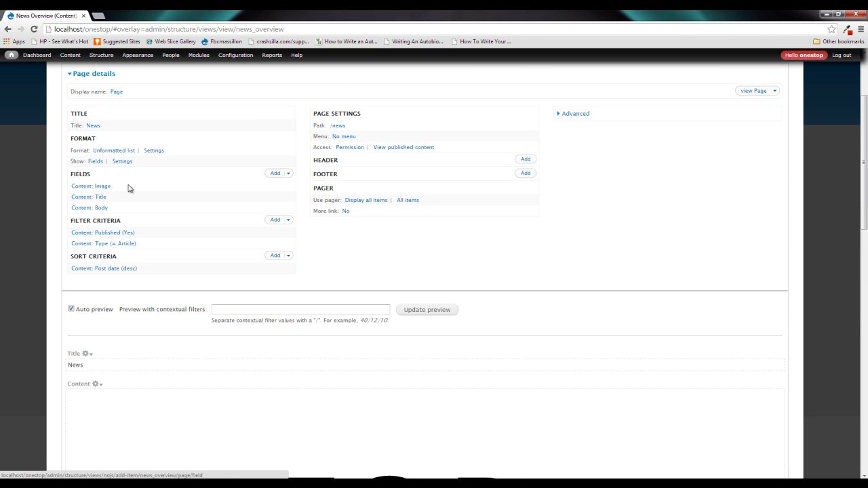
click(108, 187)
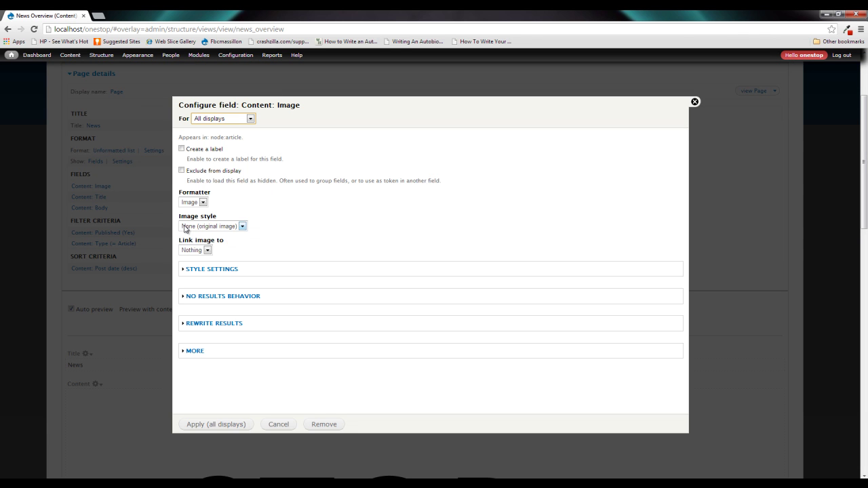
click(241, 228)
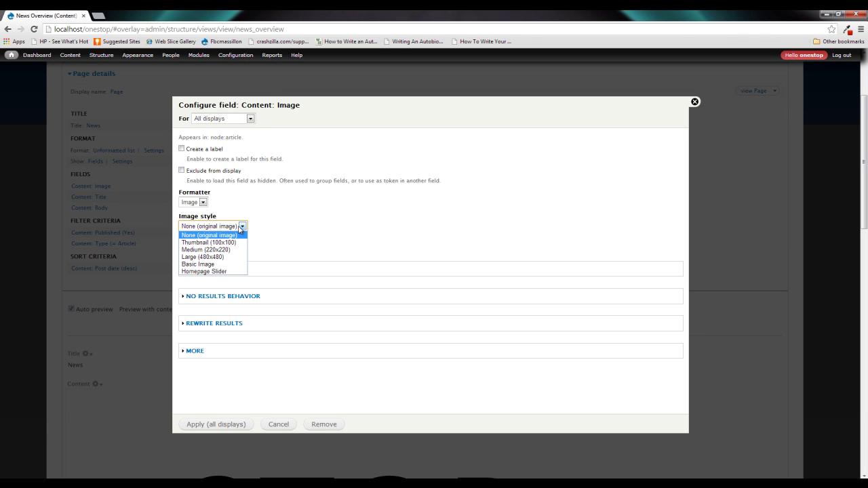
click(231, 264)
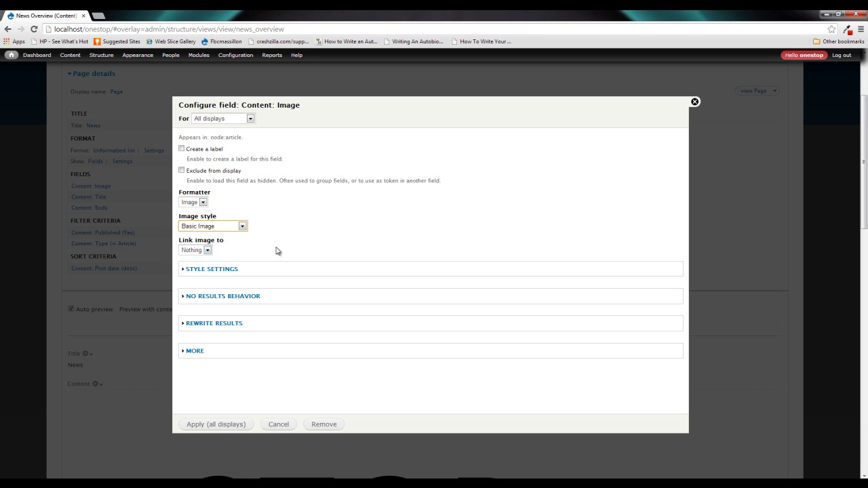
click(208, 250)
click(207, 266)
click(205, 424)
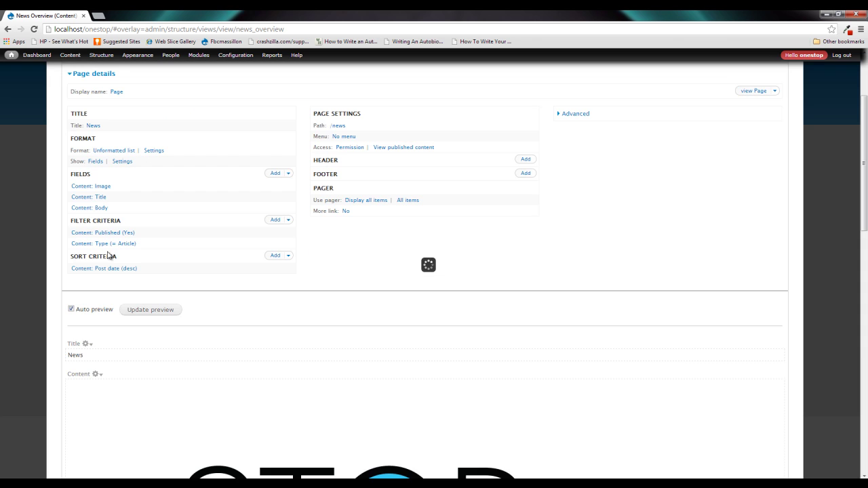
scroll(194, 235, down, 3)
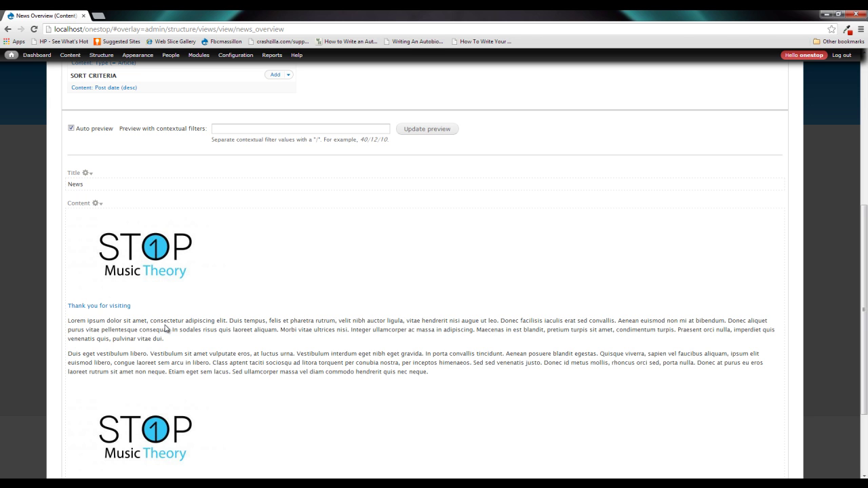
scroll(165, 328, down, 4)
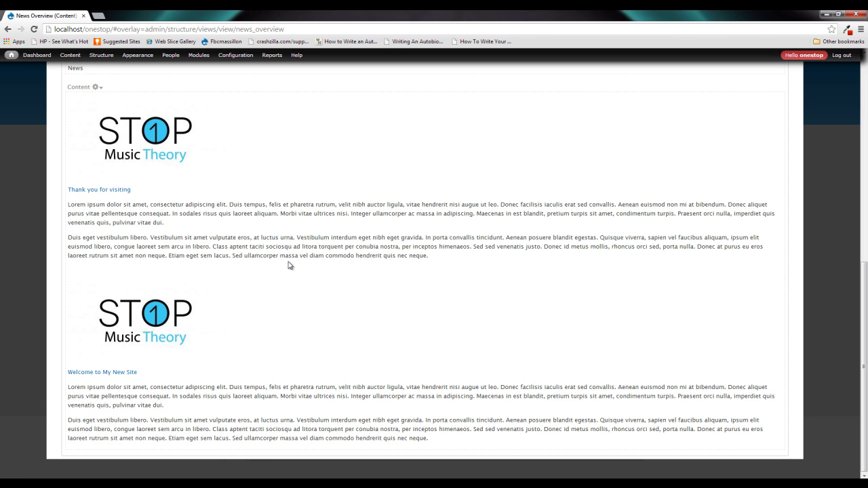
Trim the Content: Body field to a maximum length of 250 characters, strip its HTML tags and apply to all displays.
scroll(127, 248, up, 5)
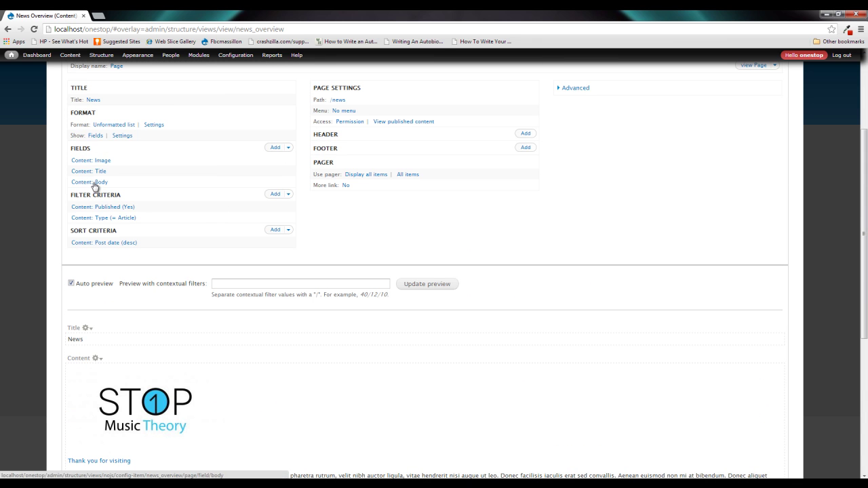
click(94, 183)
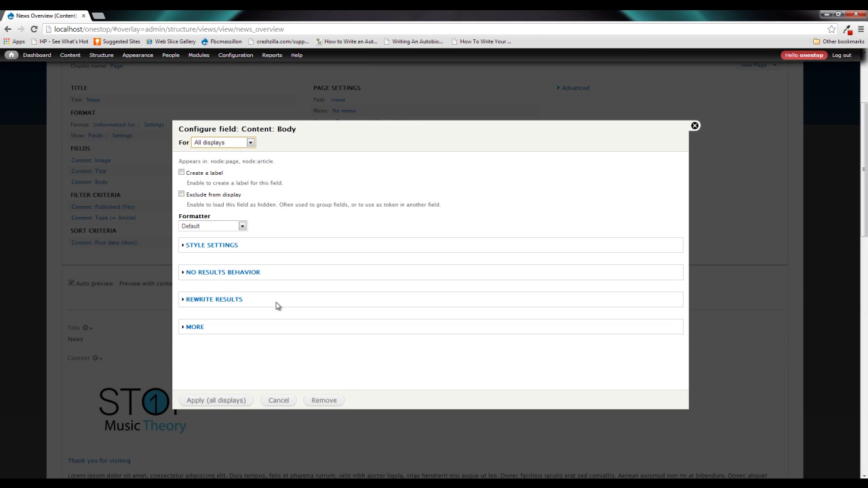
click(228, 300)
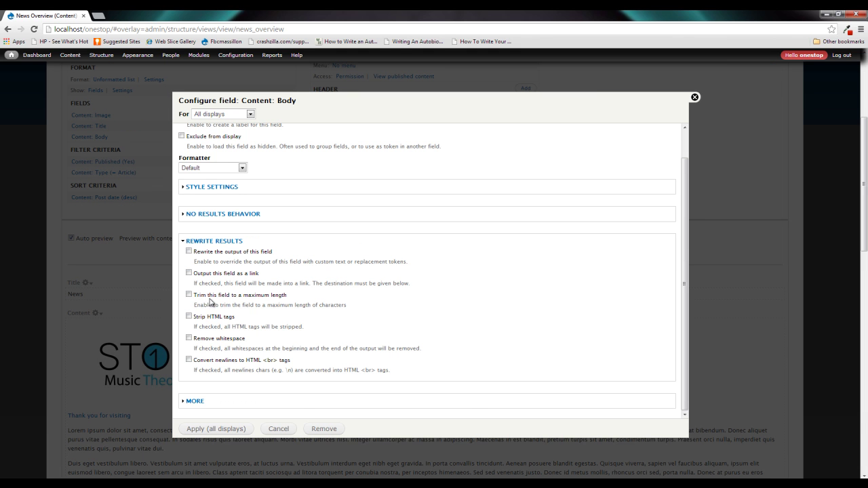
click(272, 297)
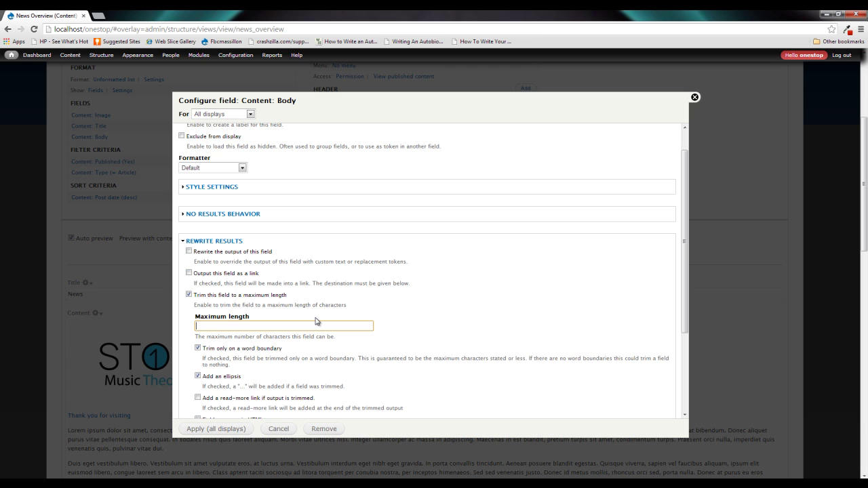
text(250)
scroll(244, 337, down, 1)
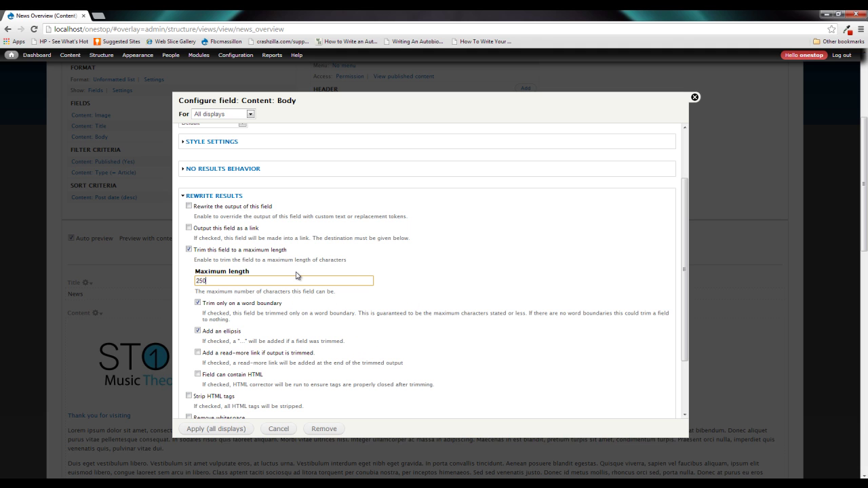
scroll(296, 274, down, 2)
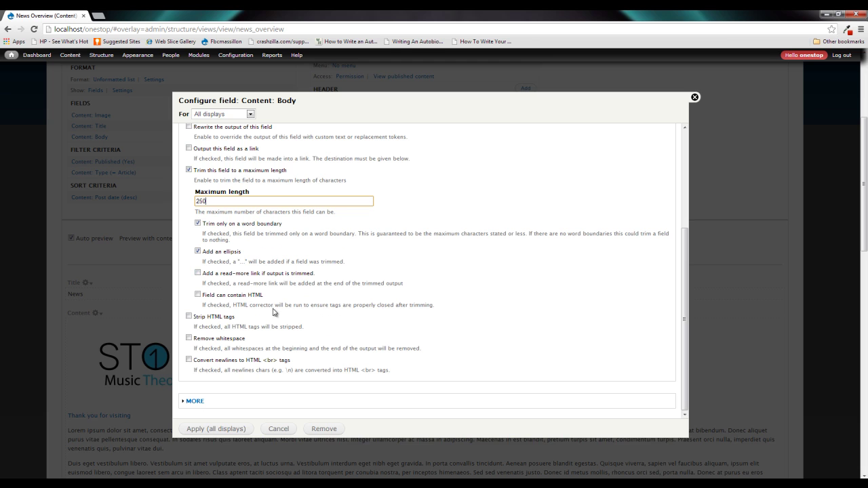
click(189, 316)
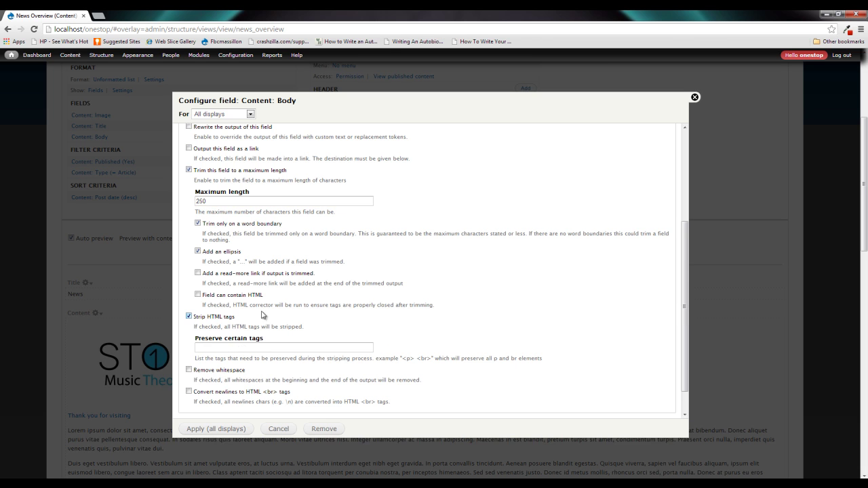
click(226, 430)
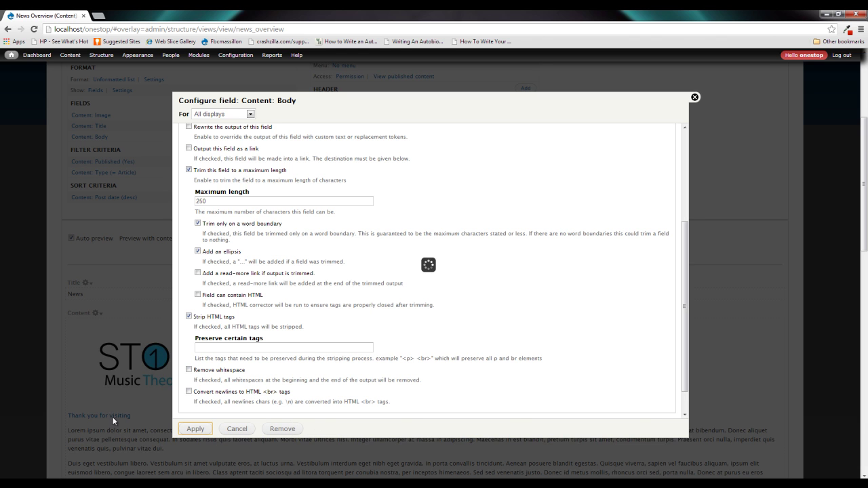
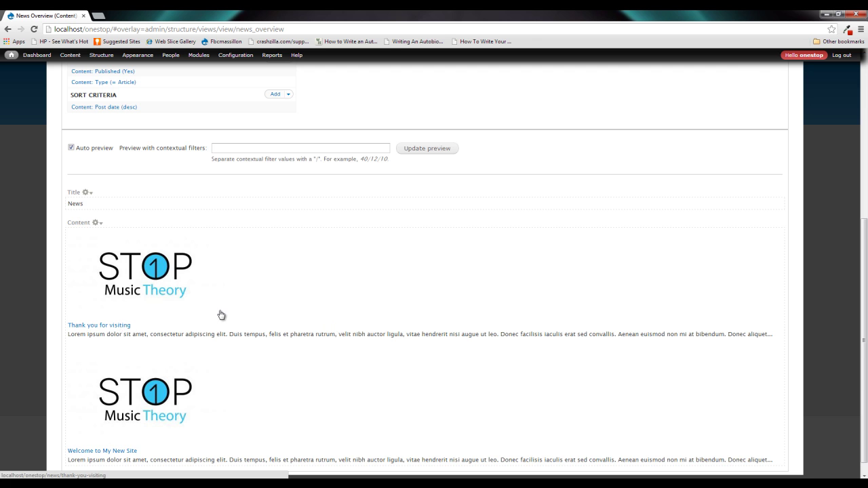
Examine the Content: Title field's link setting, close its configuration without changes and look over the preview.
scroll(221, 314, up, 3)
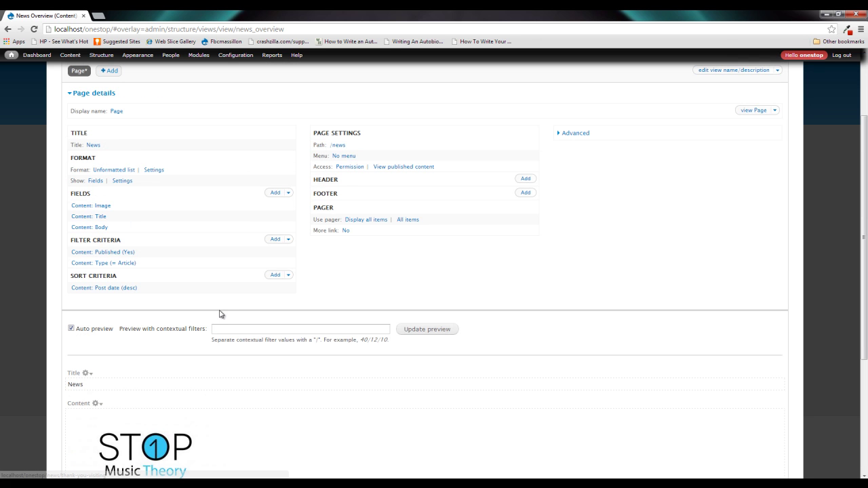
click(97, 217)
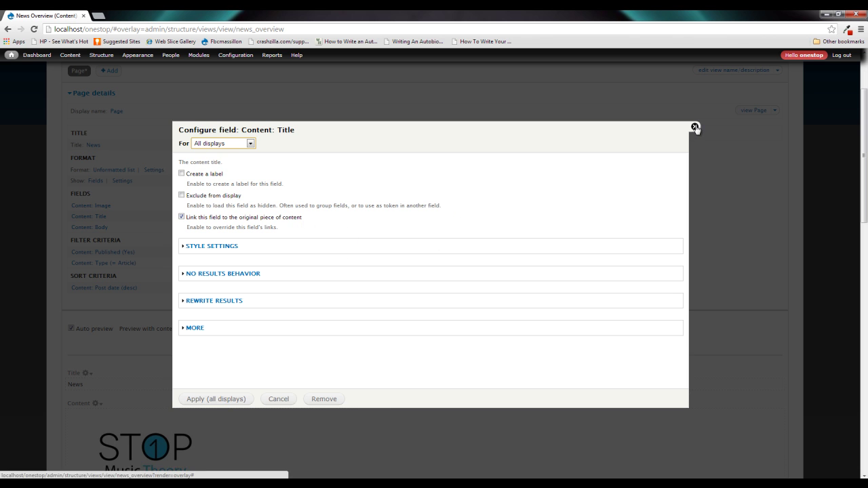
click(694, 126)
scroll(400, 316, down, 2)
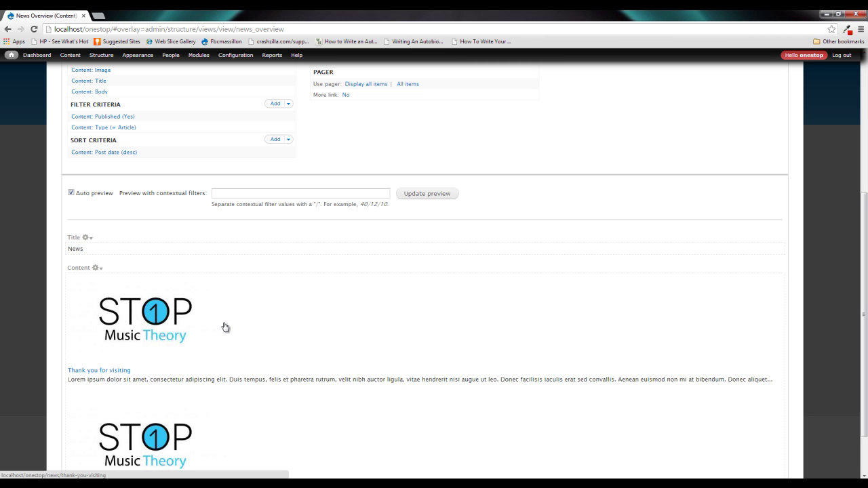
scroll(264, 300, up, 1)
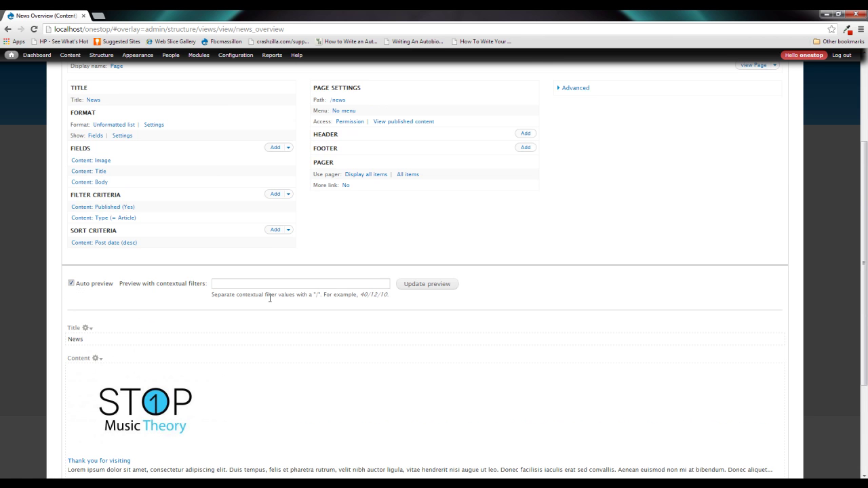
Search the available fields for "Link" and add the Content: Link field that provides a simple link to the content.
click(276, 150)
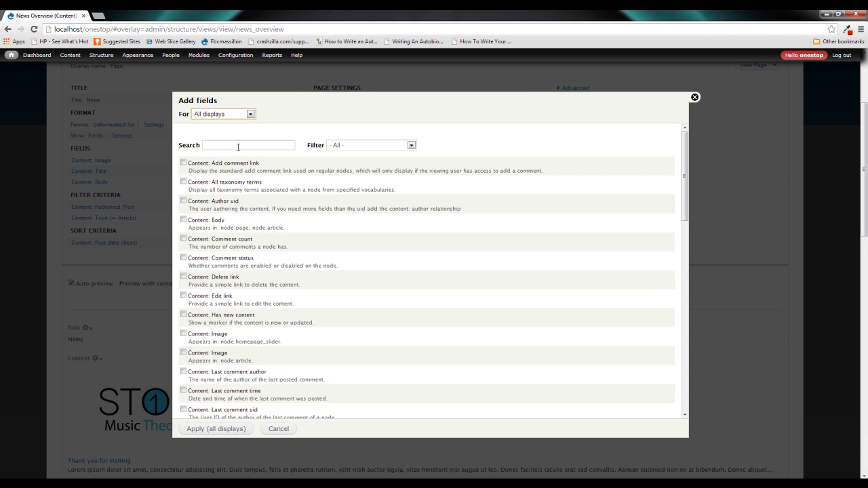
click(238, 146)
text(Link)
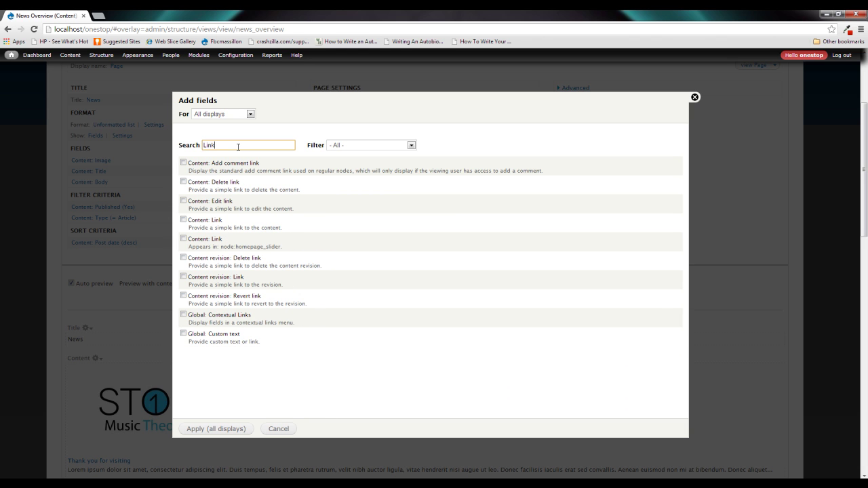
click(212, 224)
click(226, 429)
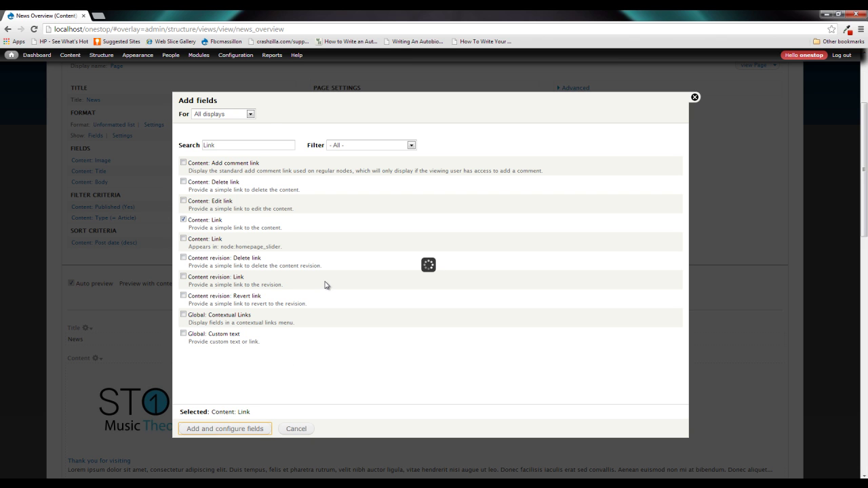
Configure the Link field without a label and with the display text "Read More", apply it and check the preview.
click(206, 175)
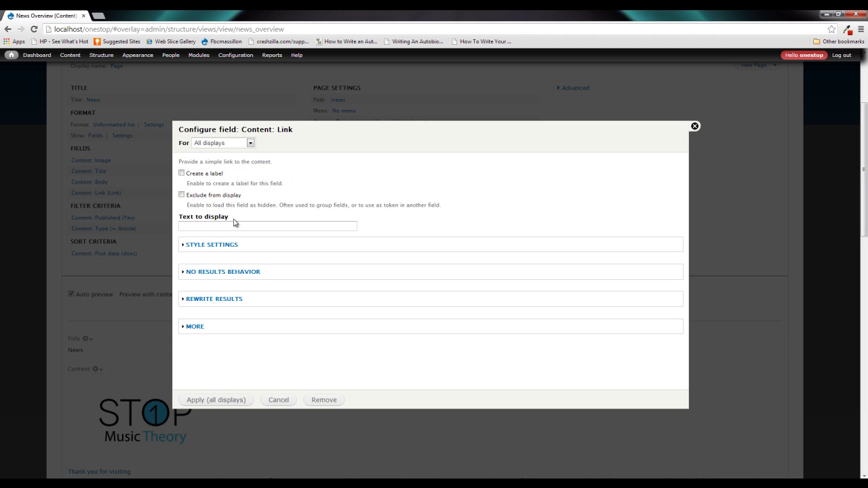
click(208, 228)
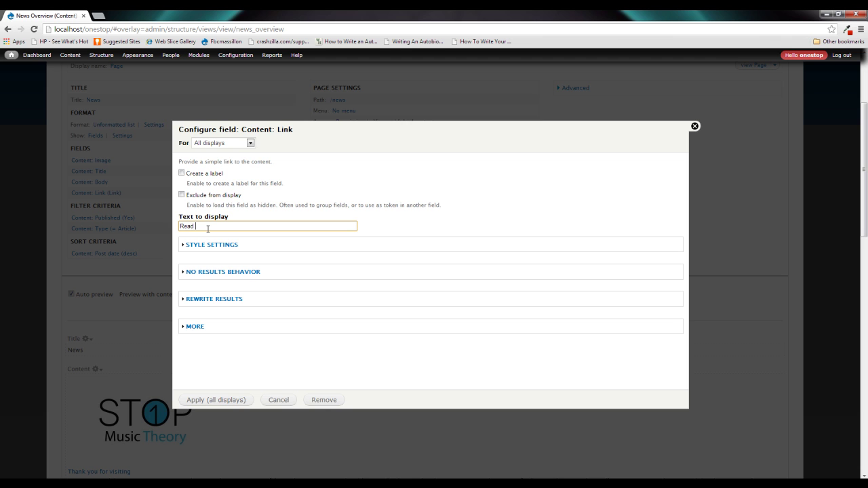
click(232, 402)
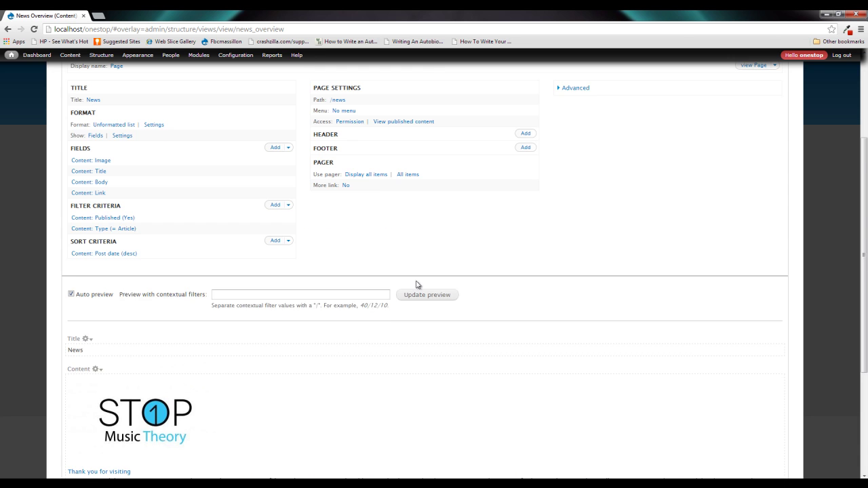
scroll(418, 284, down, 3)
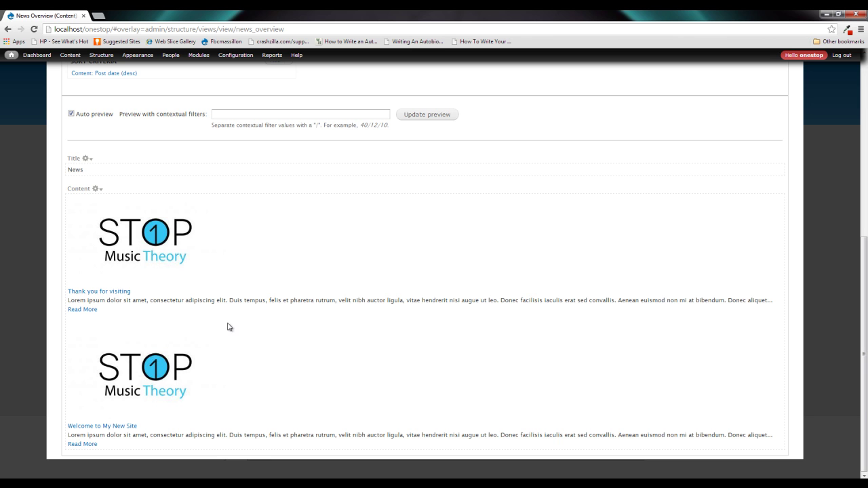
Save the News Overview view and open the site's page at localhost/onestop/news.
scroll(540, 302, up, 5)
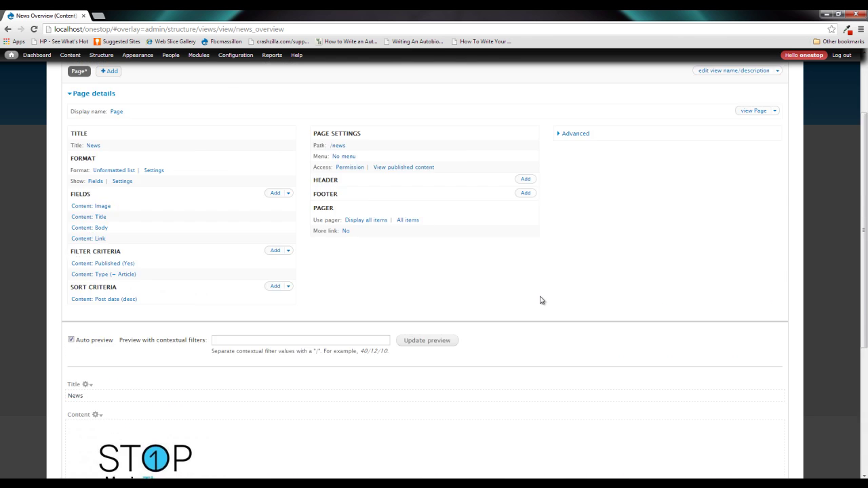
click(730, 143)
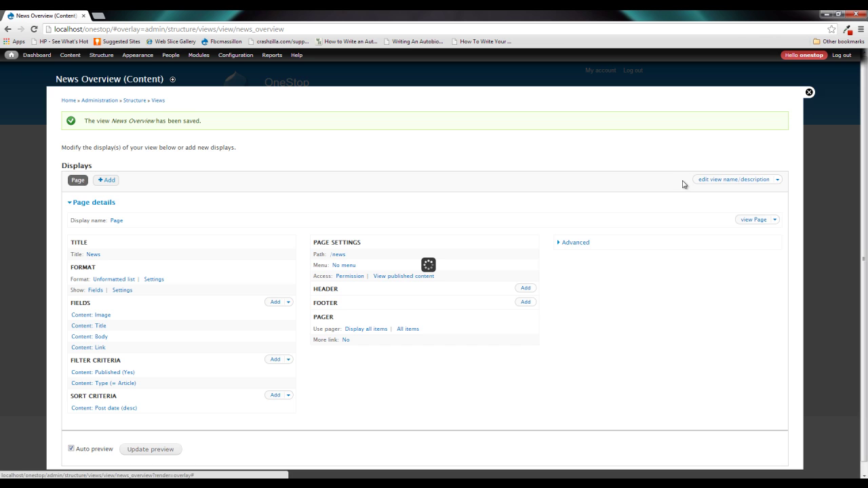
click(809, 93)
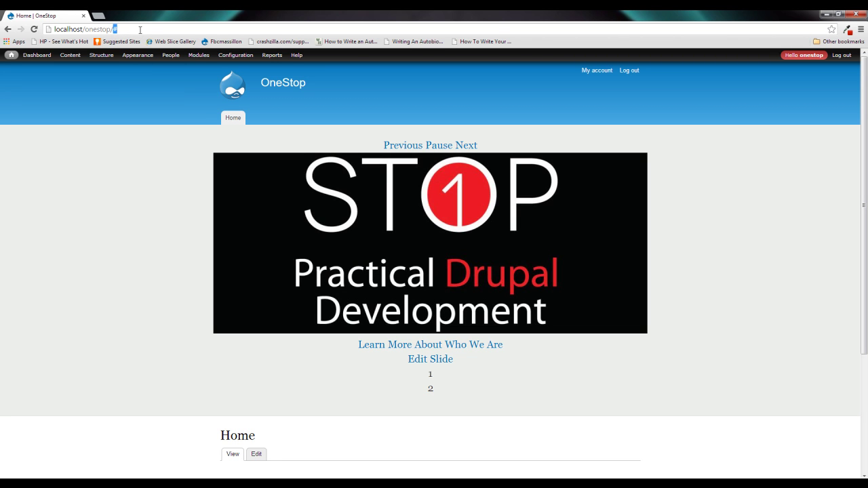
key(BackSpace)
text(news)
key(Return)
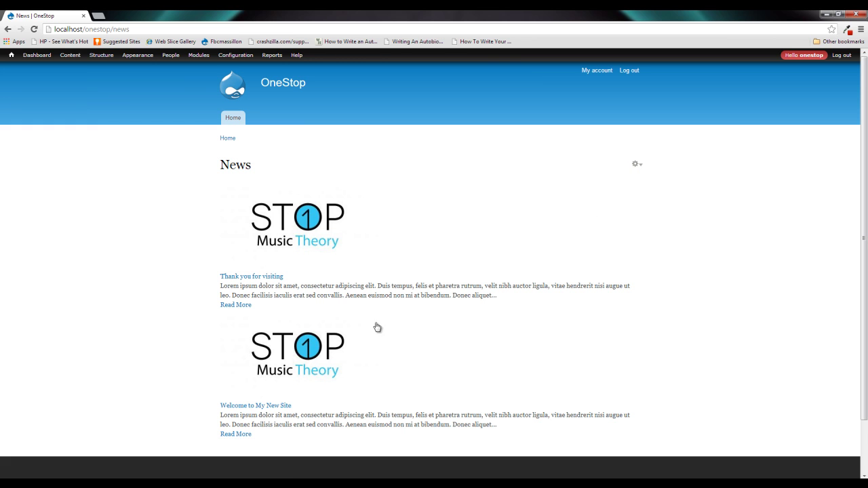
Open the News view for editing directly from the news page.
click(636, 164)
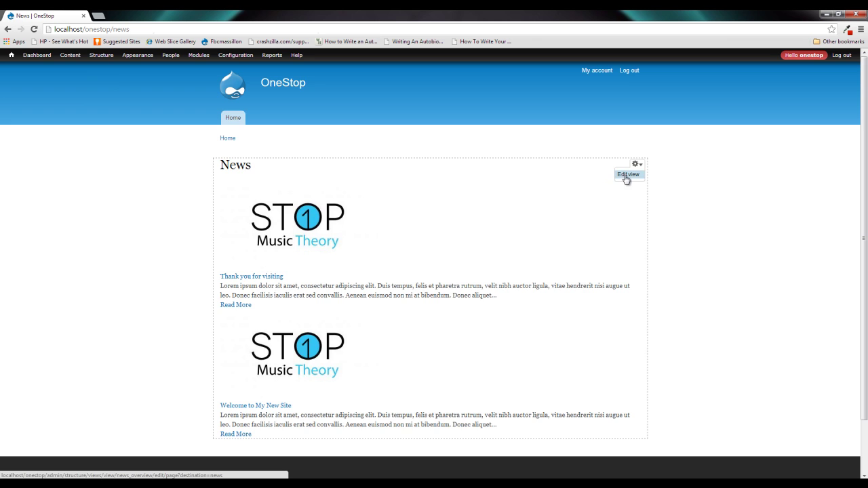
click(623, 178)
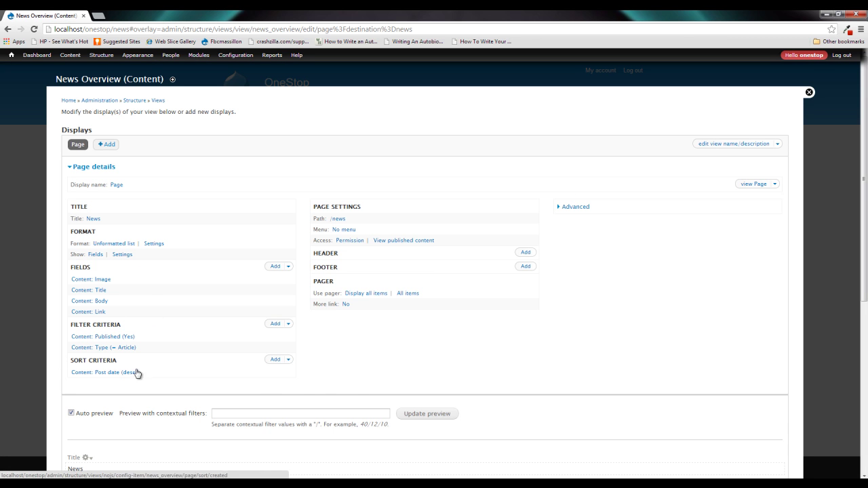
scroll(170, 343, down, 1)
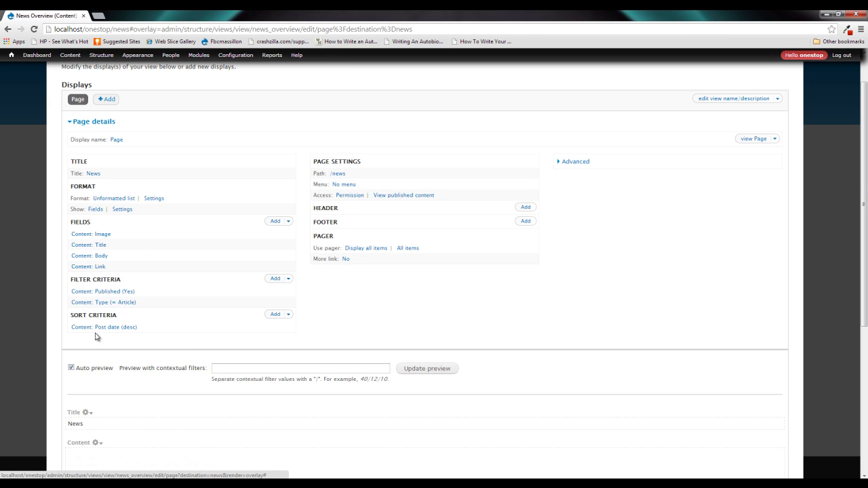
Examine the article order in the preview and the settings of the view's Post date sort criterion.
scroll(184, 333, down, 5)
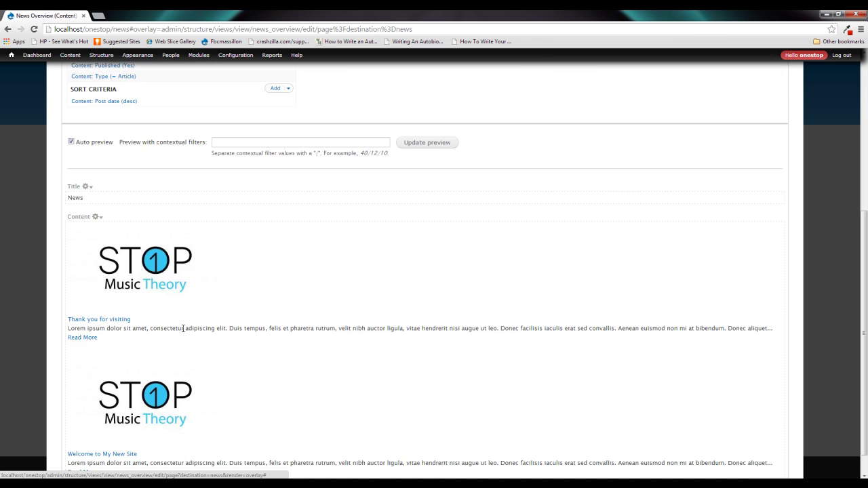
scroll(183, 331, down, 1)
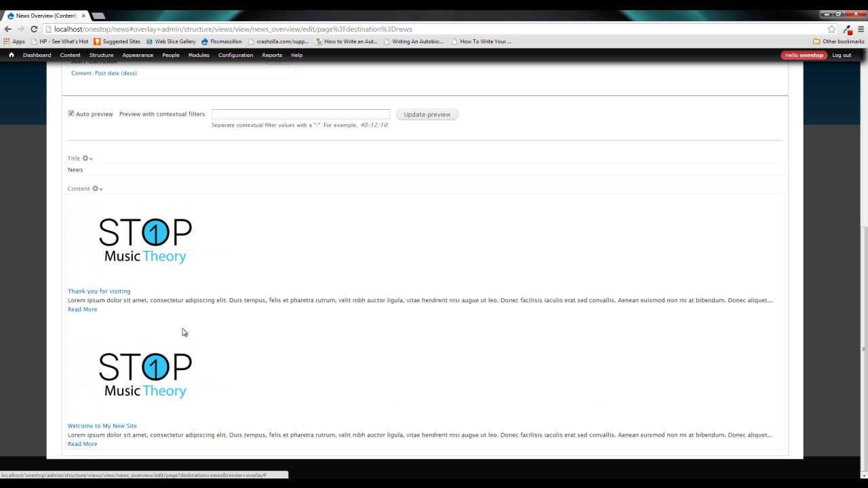
scroll(190, 324, up, 3)
click(117, 167)
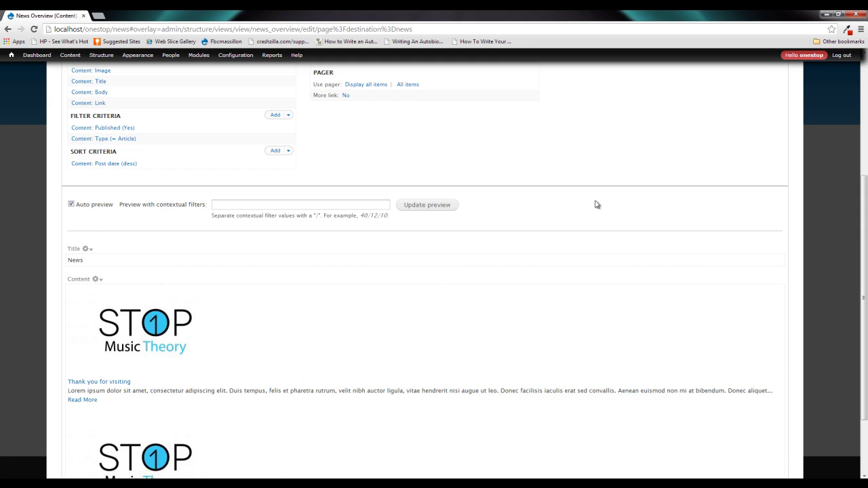
click(695, 159)
Browse the sort criteria that can be added to the view and close the list without adding any.
scroll(379, 299, down, 1)
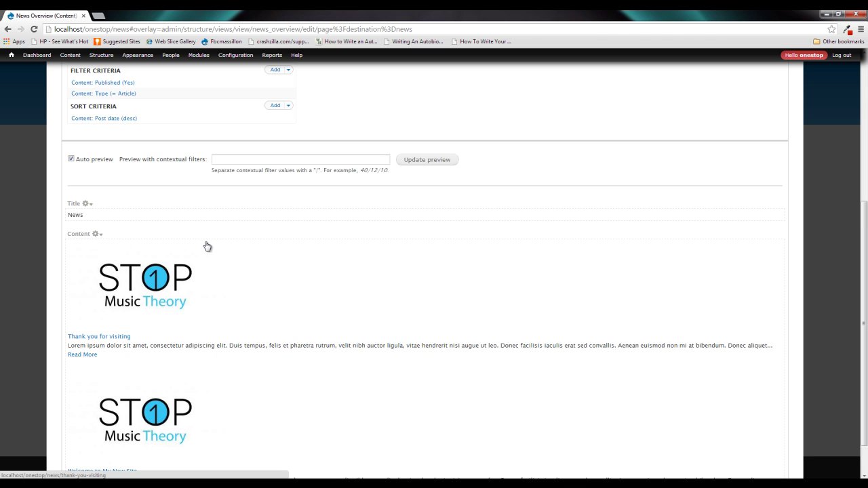
scroll(207, 247, down, 1)
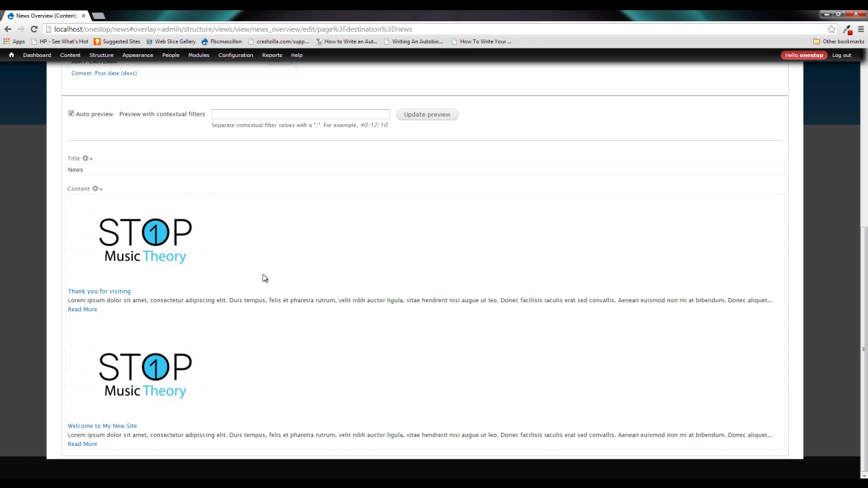
scroll(264, 278, up, 1)
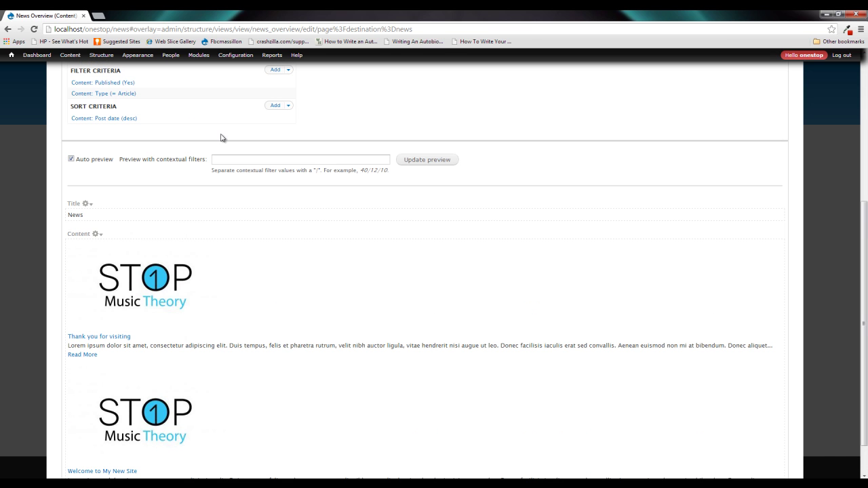
click(275, 106)
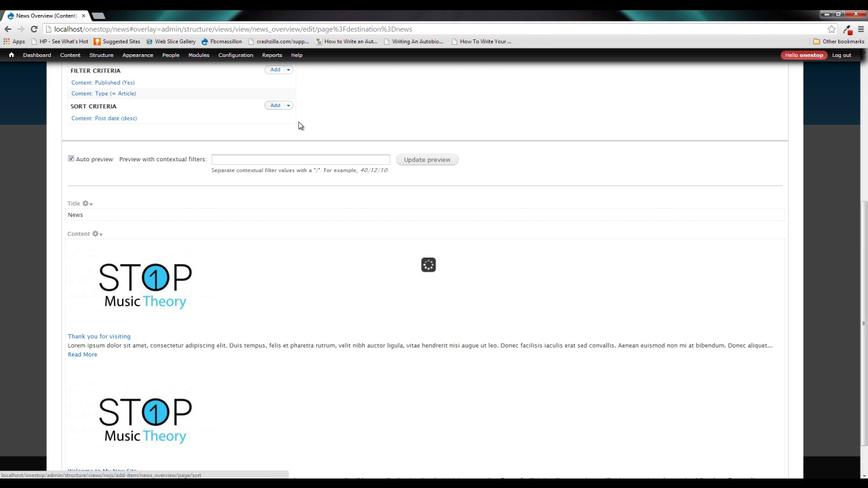
scroll(282, 198, down, 5)
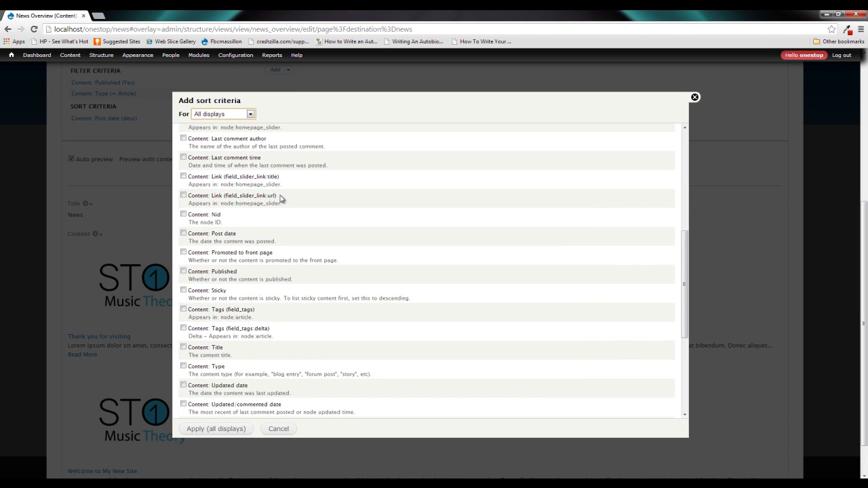
scroll(281, 198, down, 3)
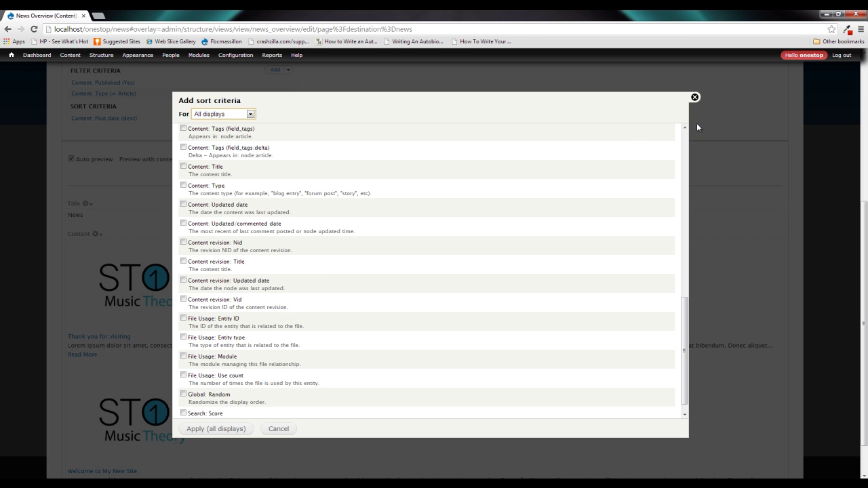
click(695, 97)
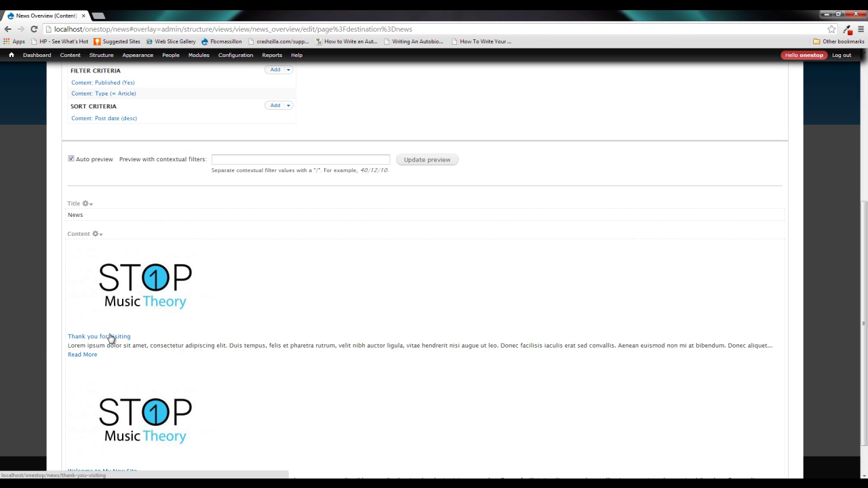
Close the News Overview view editor and return to the site's News page.
scroll(160, 340, down, 1)
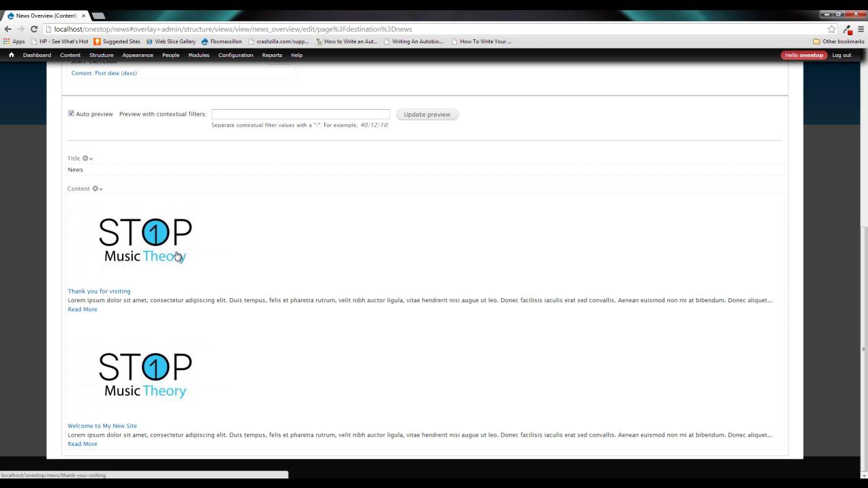
scroll(364, 353, up, 5)
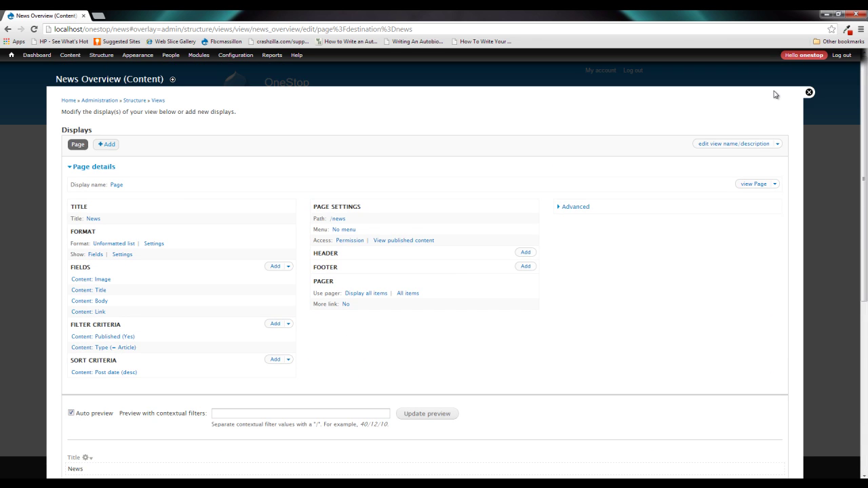
click(809, 92)
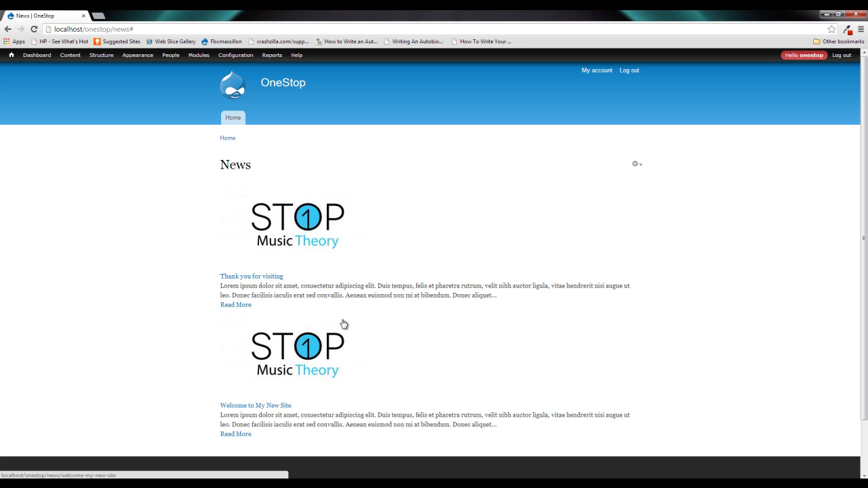
Start a new link in the site's Main menu and give it the menu link title "News".
double_click(115, 29)
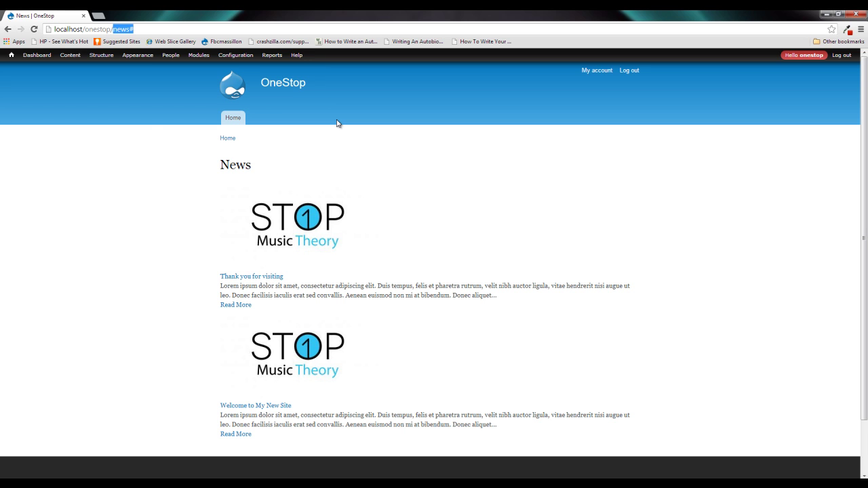
mouse_move(102, 55)
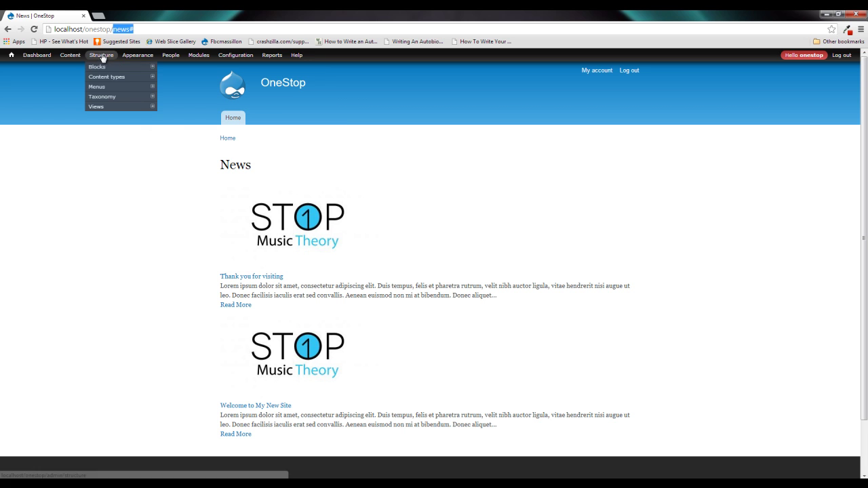
mouse_move(104, 83)
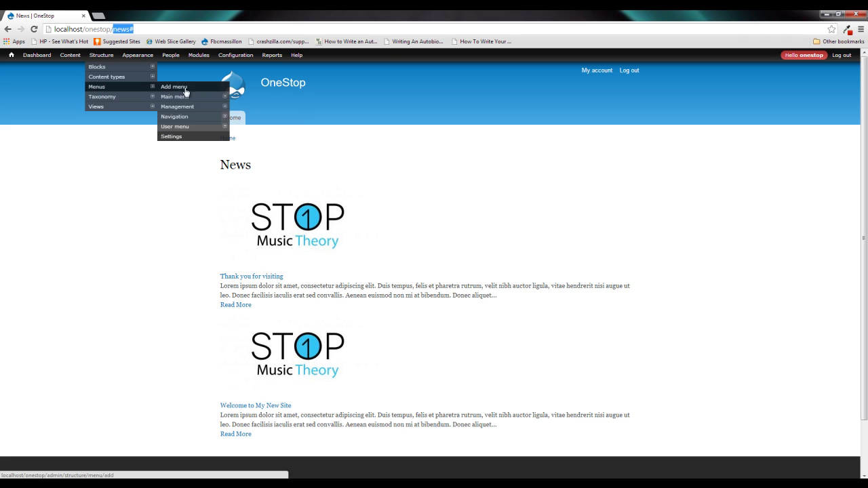
mouse_move(187, 99)
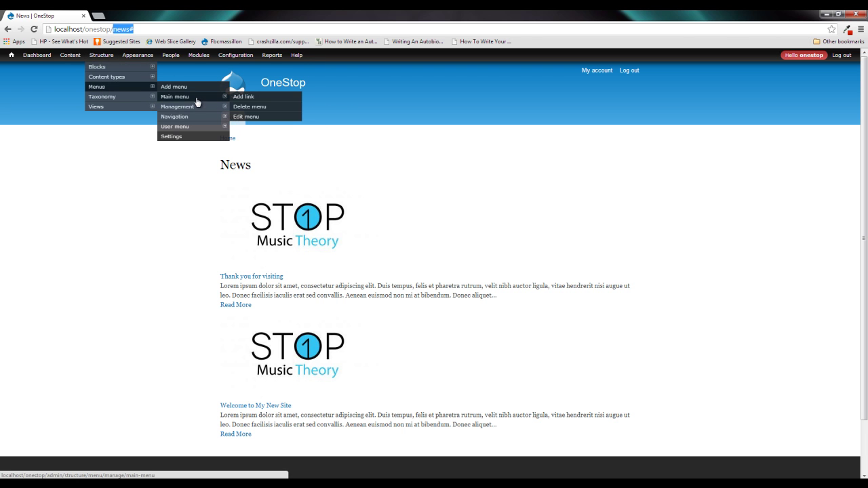
click(196, 101)
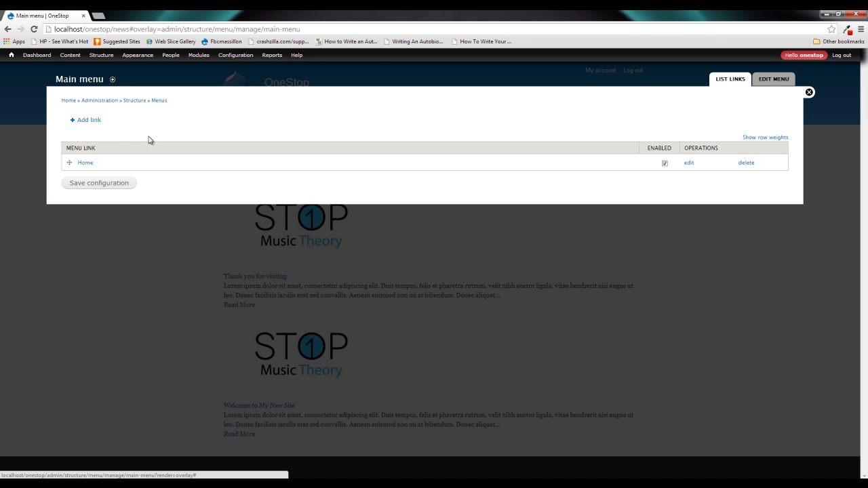
click(95, 124)
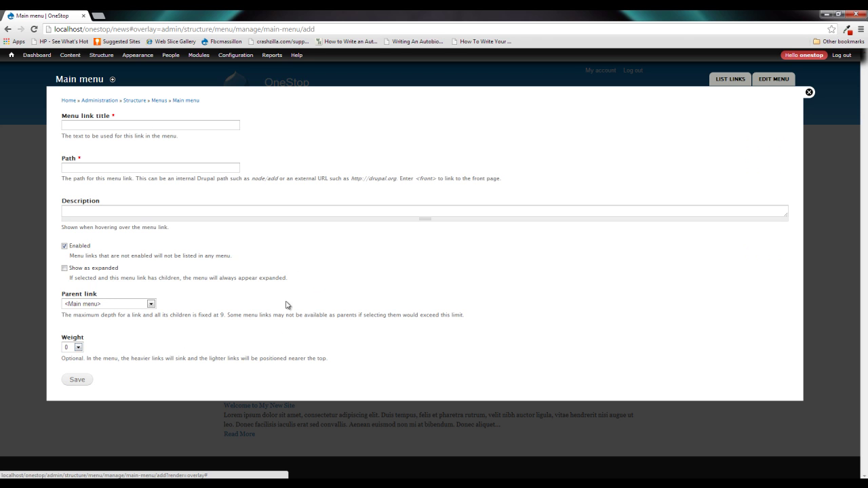
click(99, 125)
text(News)
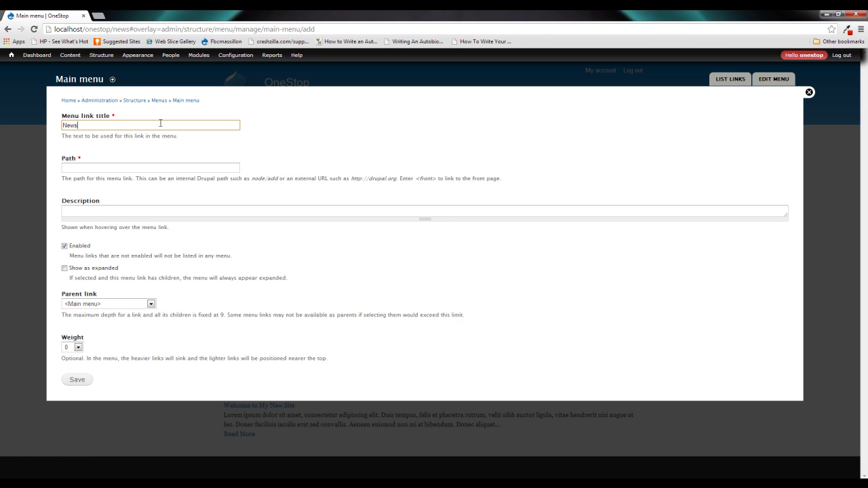
click(77, 144)
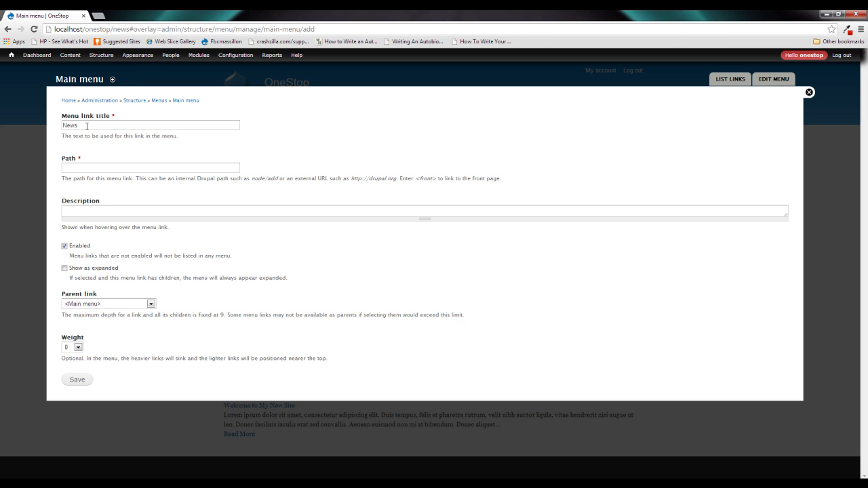
drag(87, 126, 64, 126)
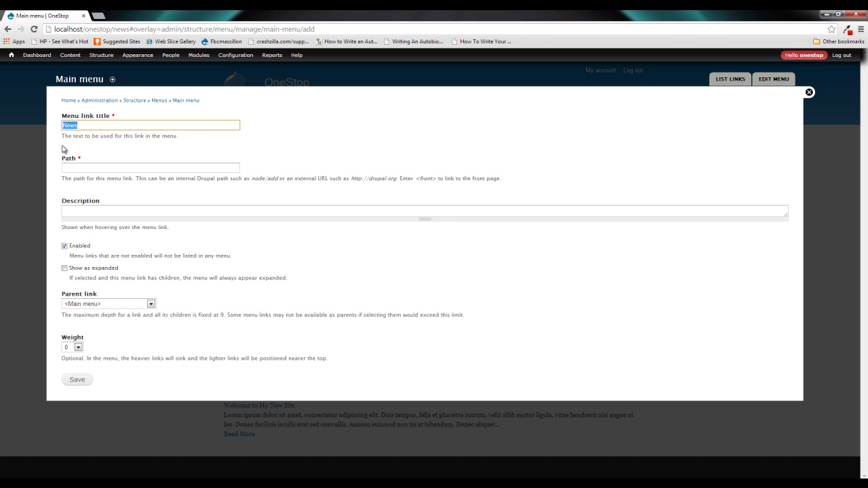
click(103, 149)
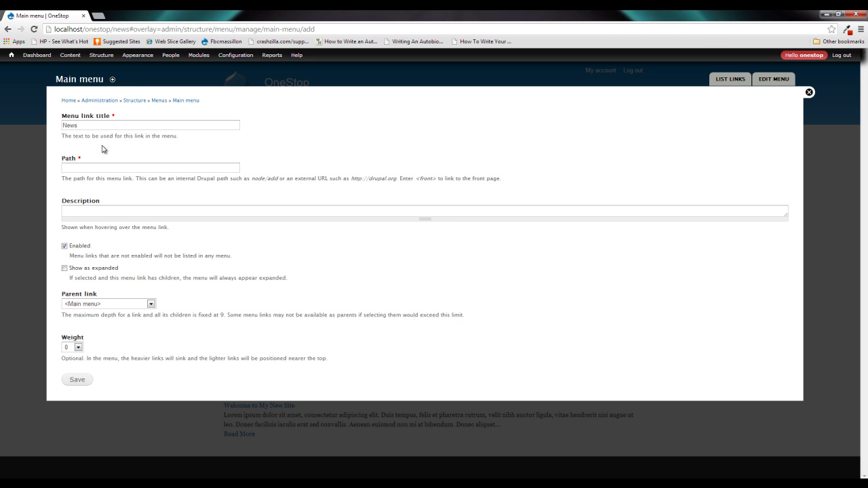
click(85, 124)
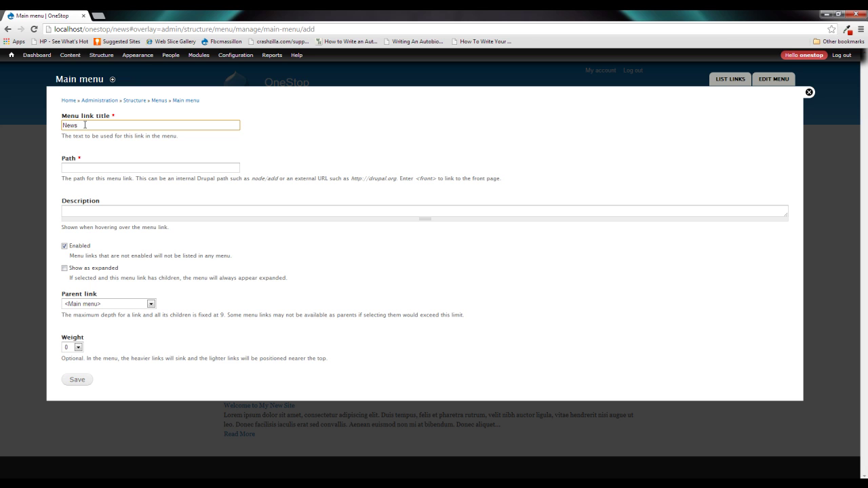
text(/Events)
double_click(85, 125)
key(BackSpace)
click(88, 167)
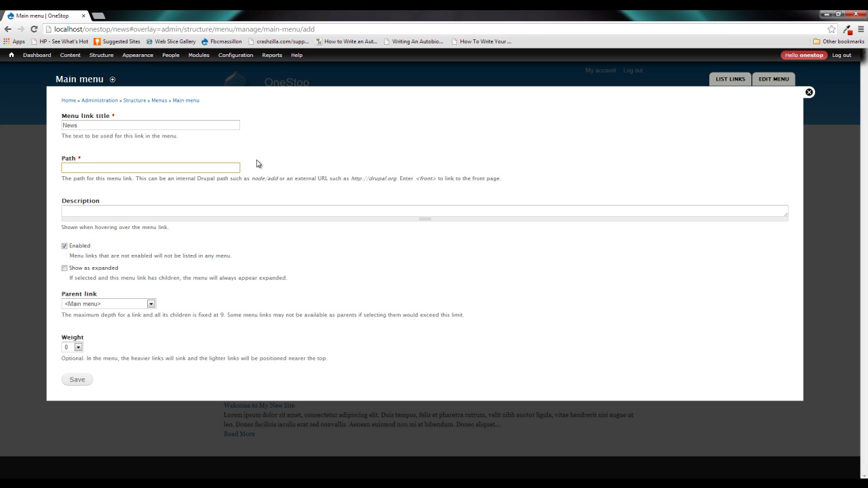
text(ews/news)
key(ctrl+shift+Left)
key(ctrl+shift+Left)
key(ctrl+shift+Right)
key(BackSpace)
drag(93, 170, 44, 161)
click(213, 155)
double_click(86, 169)
text(node/6)
Set the menu link's path to "news", keep <Main menu> as its parent link, and save the link.
triple_click(86, 168)
text(news)
click(271, 261)
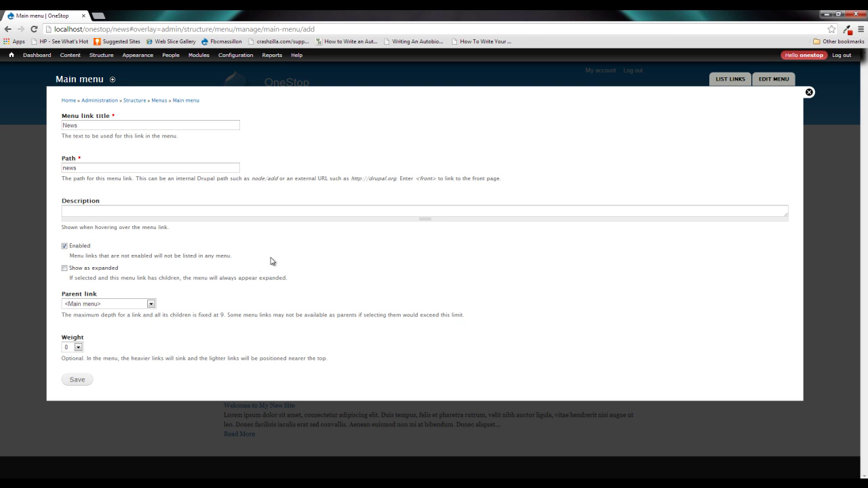
click(151, 304)
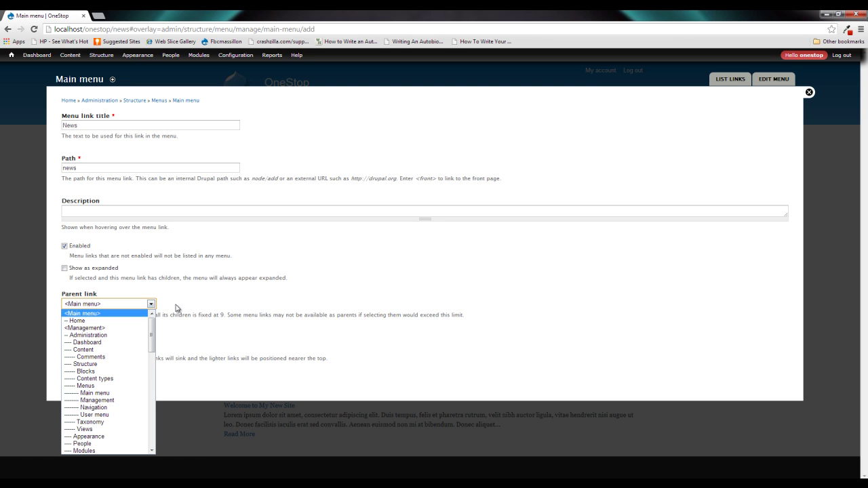
click(221, 303)
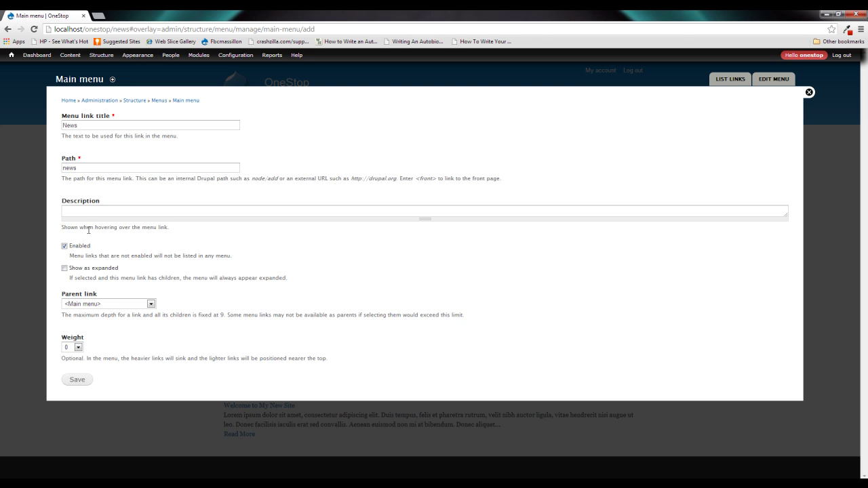
click(81, 382)
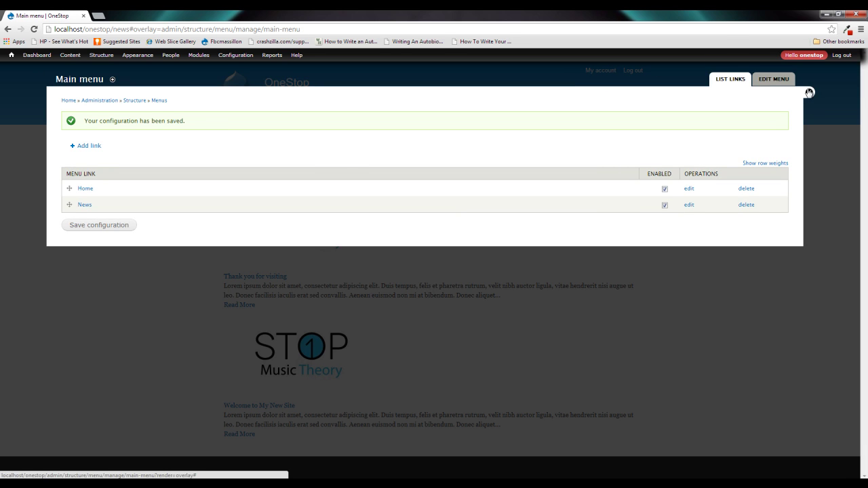
Close the Main menu settings and test the site's Home and News navigation links.
click(809, 92)
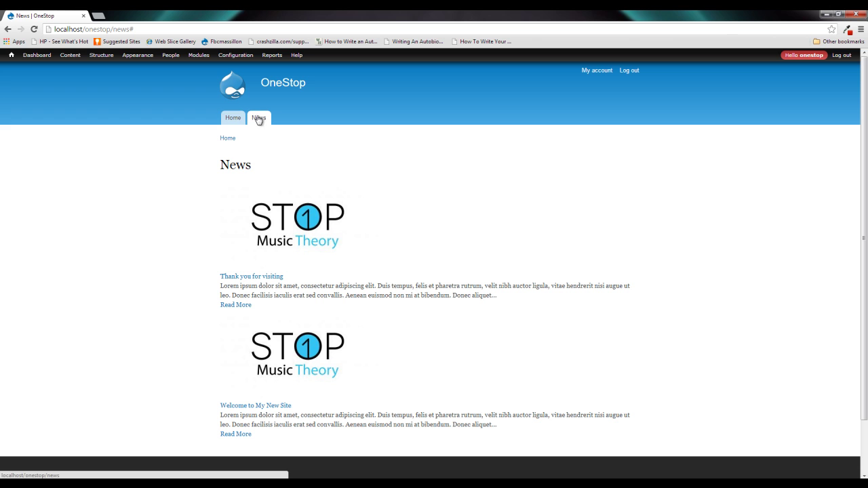
click(234, 118)
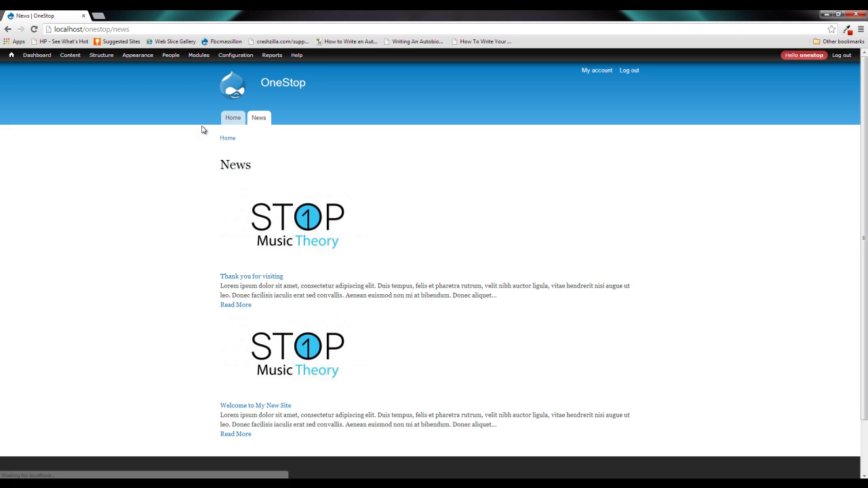
click(259, 120)
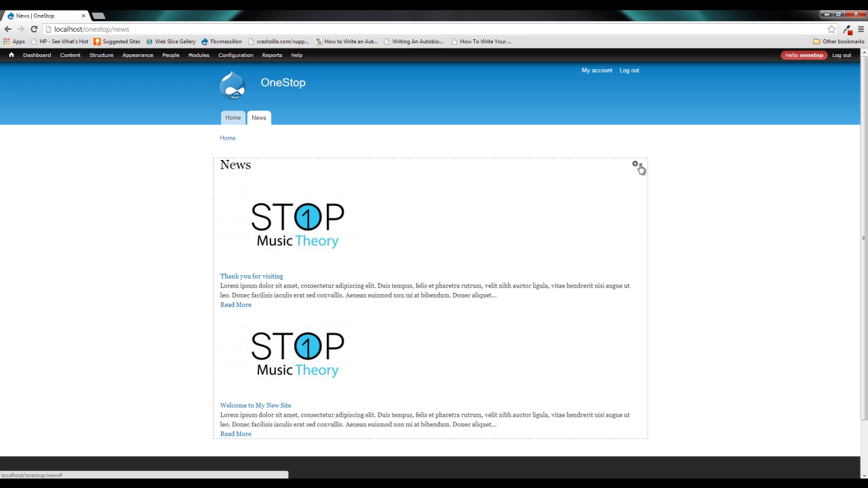
Open the News view for editing from the news page and examine its path setting.
click(638, 166)
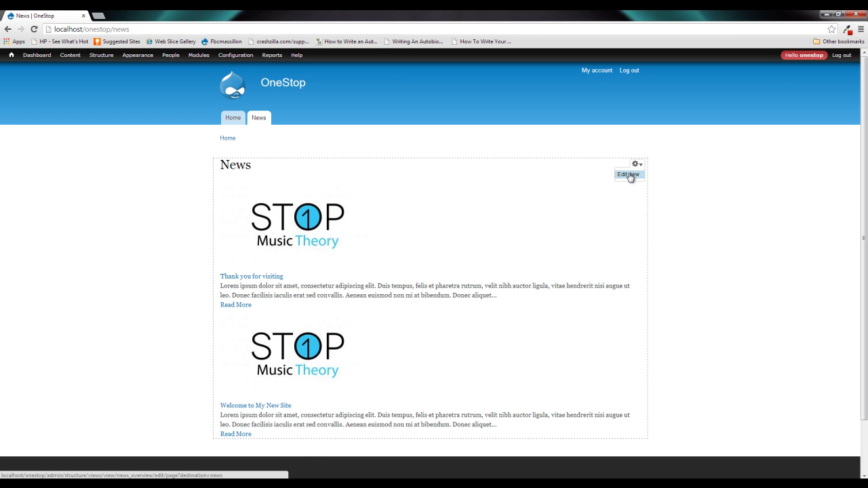
click(628, 175)
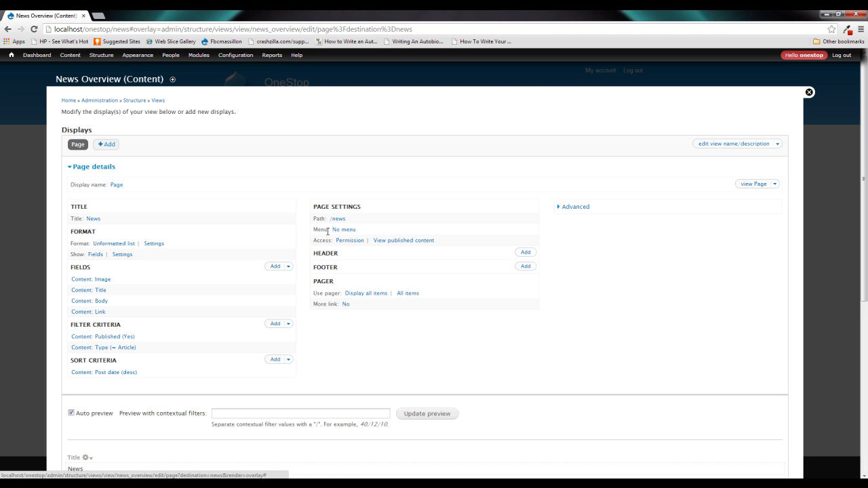
drag(358, 219, 312, 219)
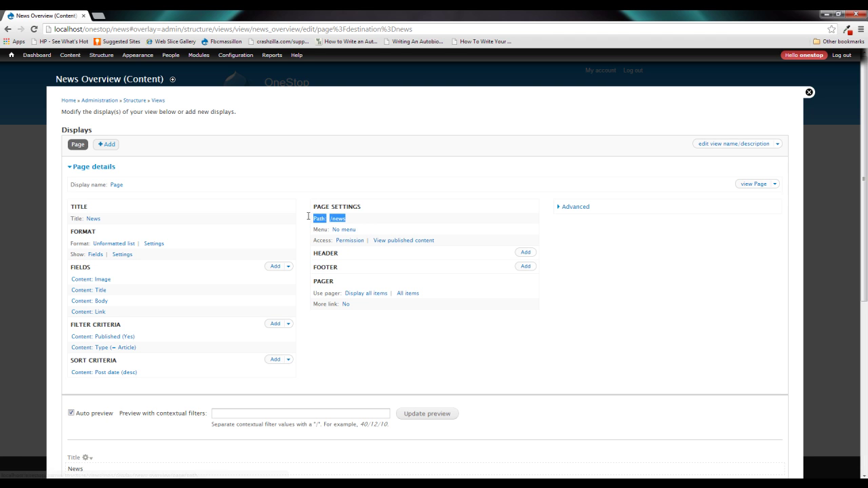
Give the view's page display a normal menu entry with the title "News".
click(385, 179)
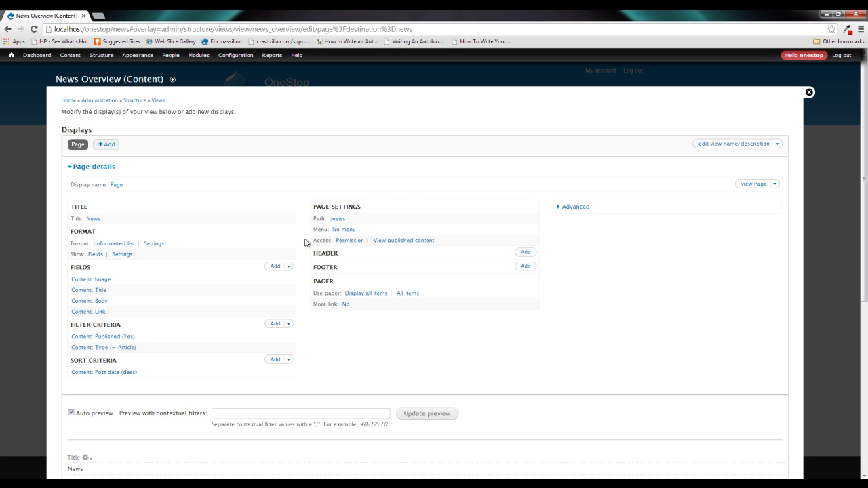
click(344, 231)
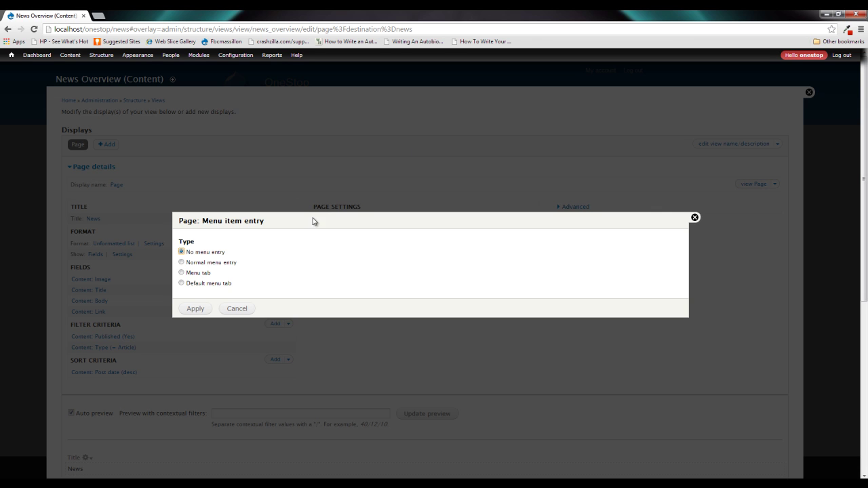
click(229, 264)
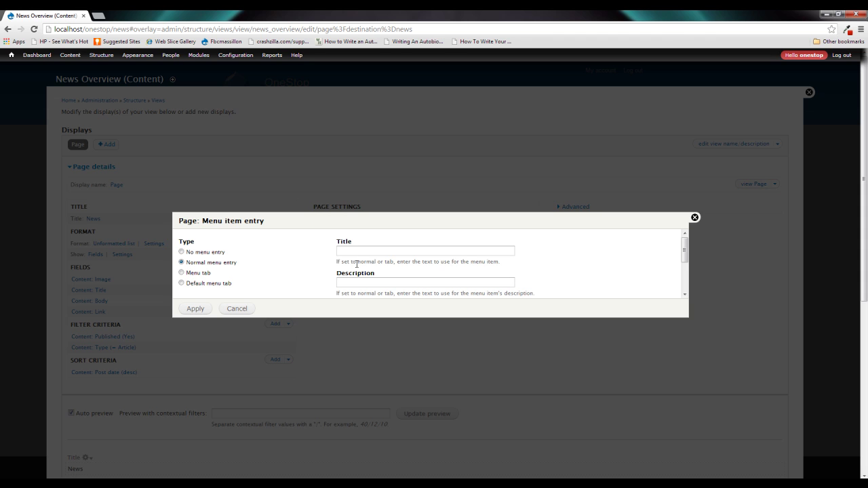
click(353, 253)
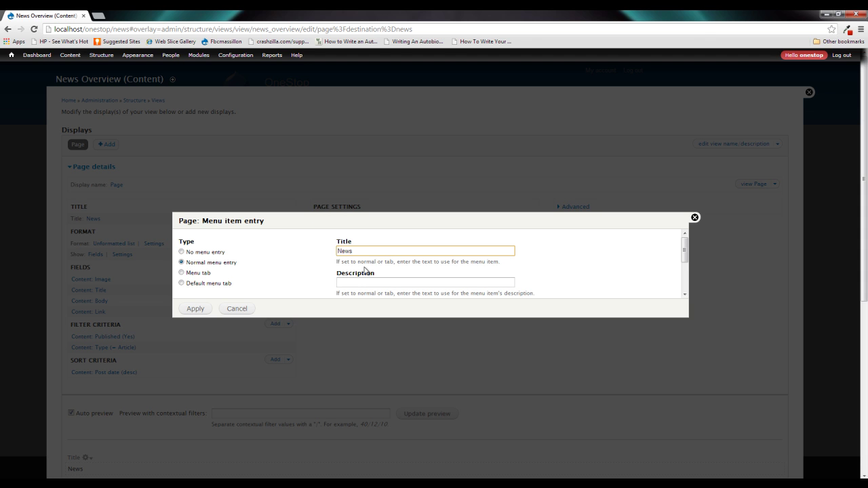
Assign the view's menu entry to the Main menu and save the view.
scroll(365, 271, down, 2)
scroll(376, 270, down, 1)
click(379, 245)
click(369, 248)
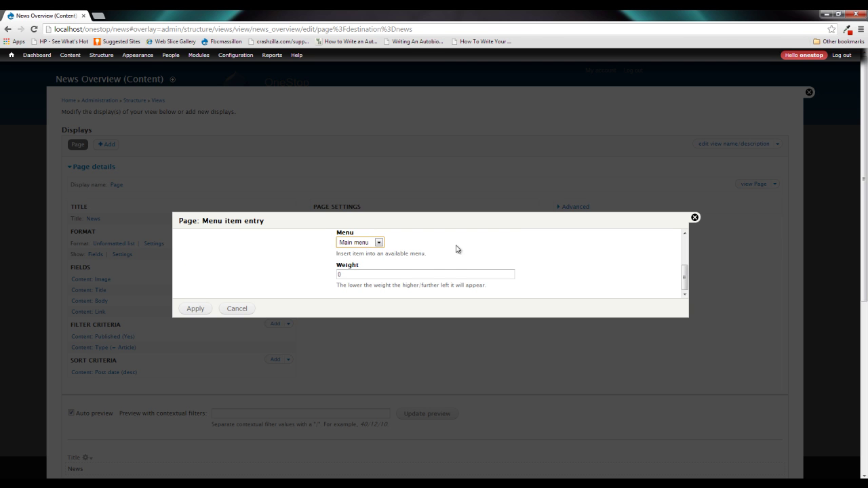
scroll(397, 270, down, 2)
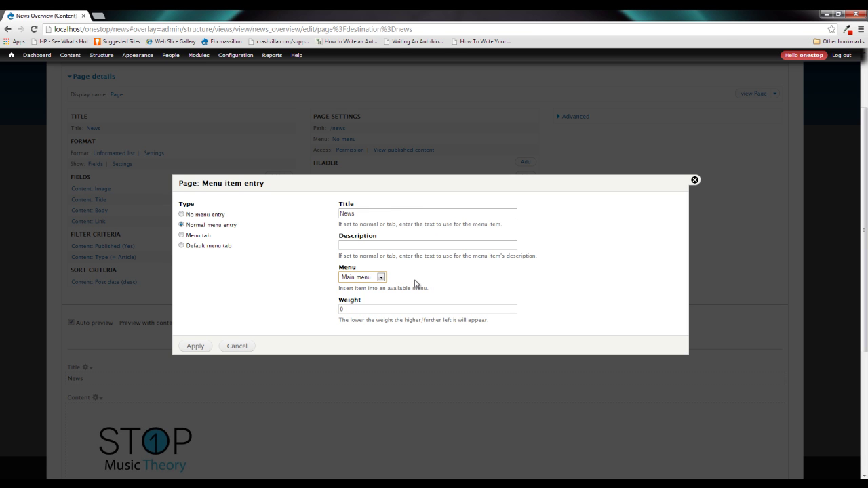
click(195, 346)
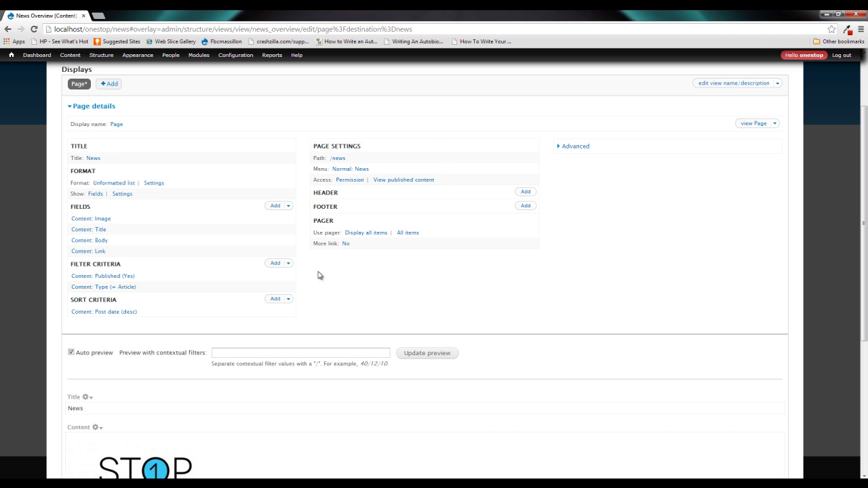
scroll(728, 187, up, 2)
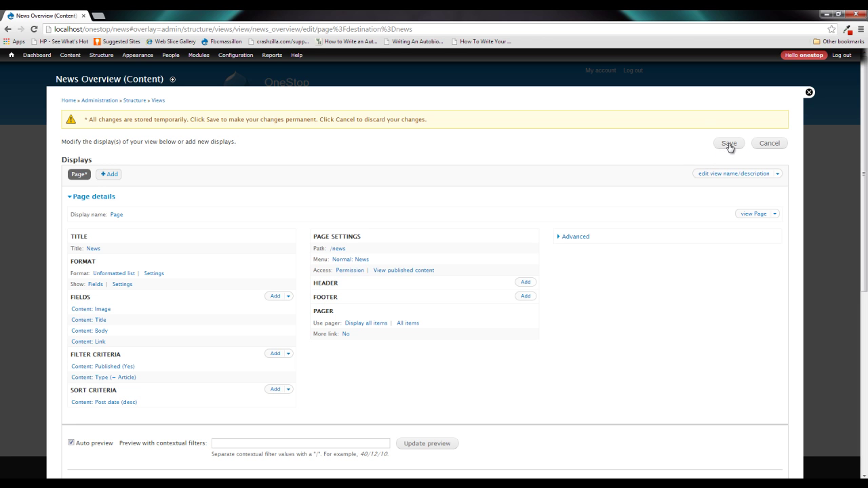
click(726, 145)
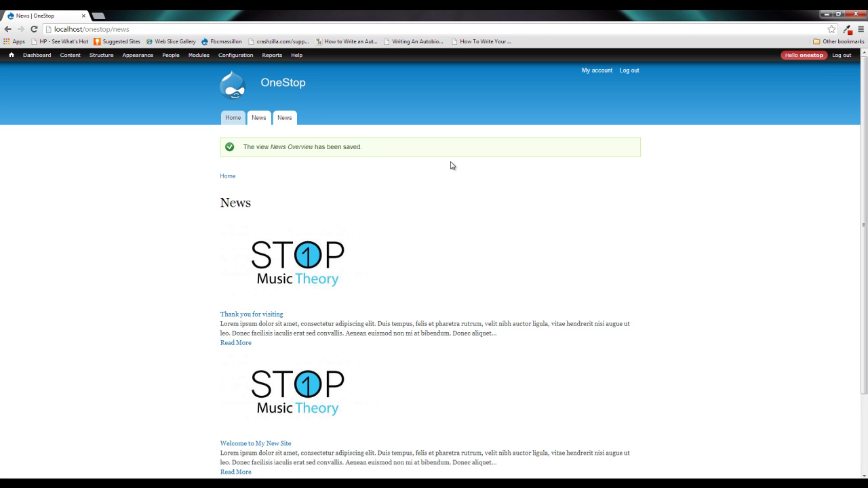
Delete the manually added duplicate News link from the site's Main menu and close the menu settings.
mouse_move(101, 55)
mouse_move(105, 93)
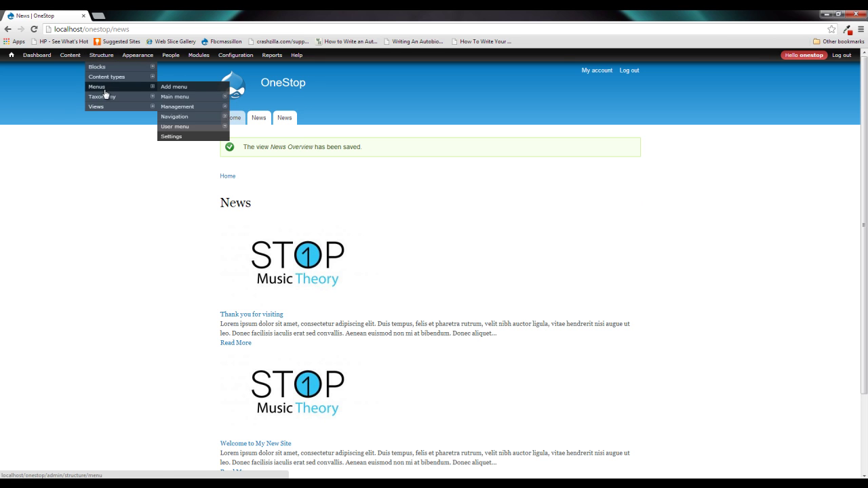
click(180, 97)
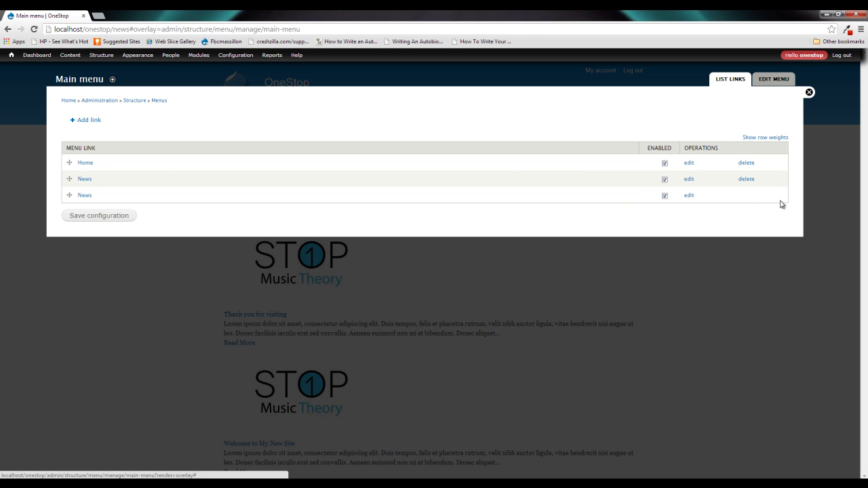
click(664, 196)
click(664, 196)
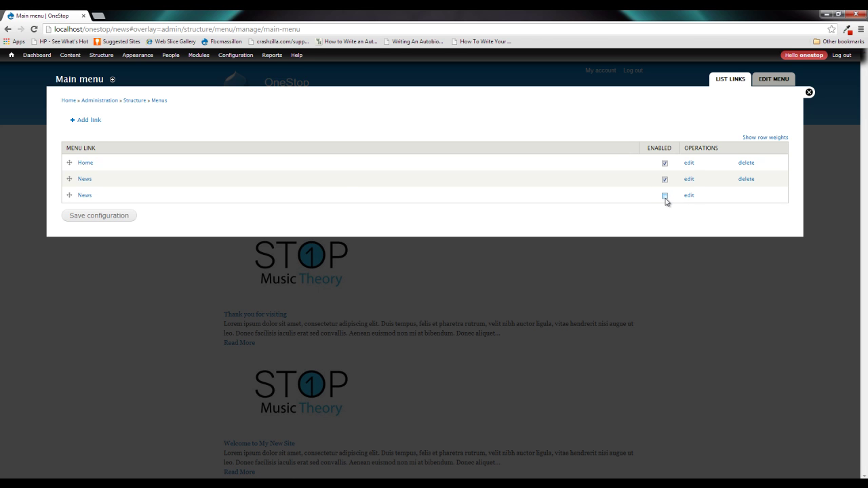
click(749, 181)
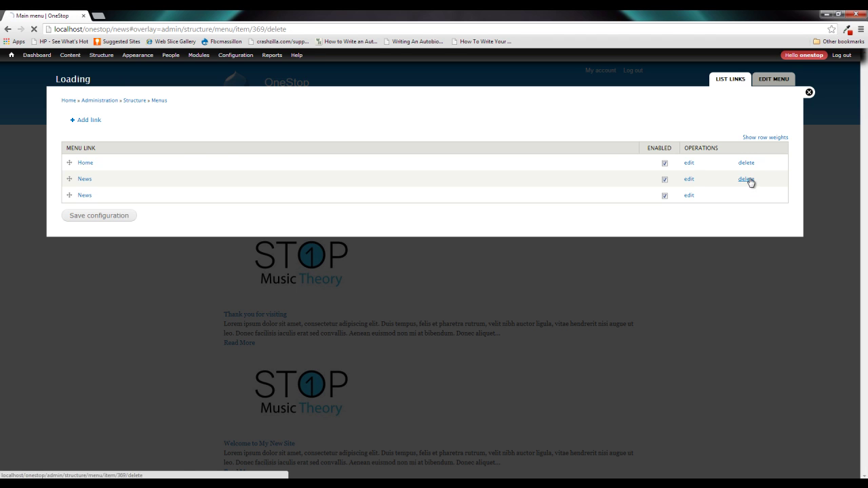
click(95, 132)
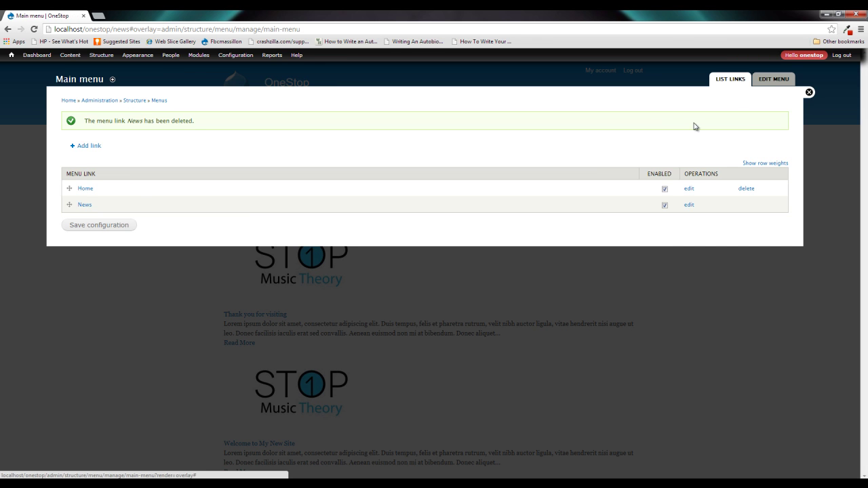
click(809, 93)
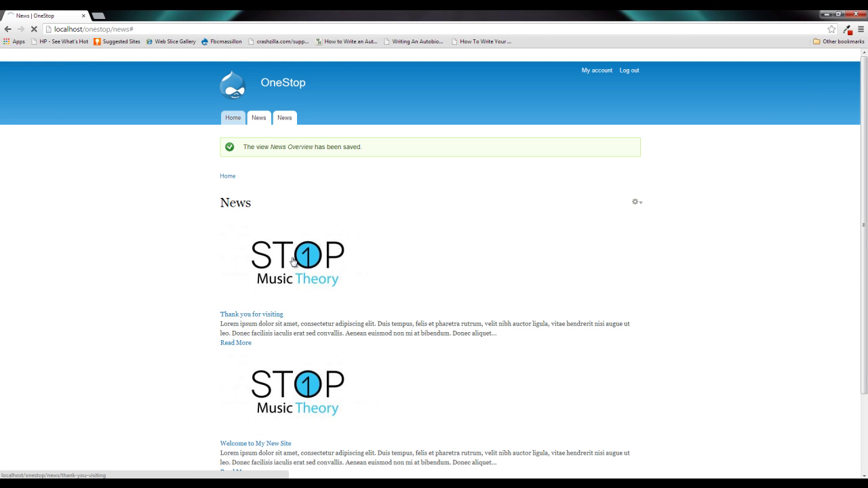
Test the remaining News link from the home page, open the "Thank you for visiting" article, and return to the news listing.
click(255, 121)
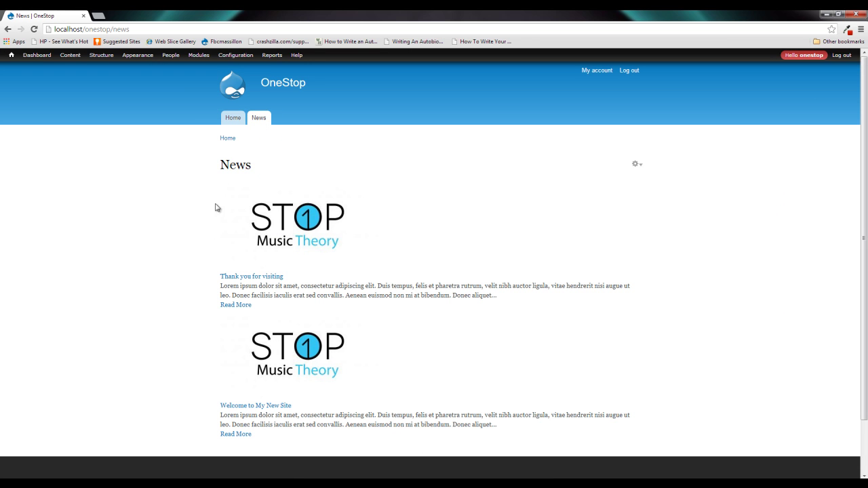
click(269, 82)
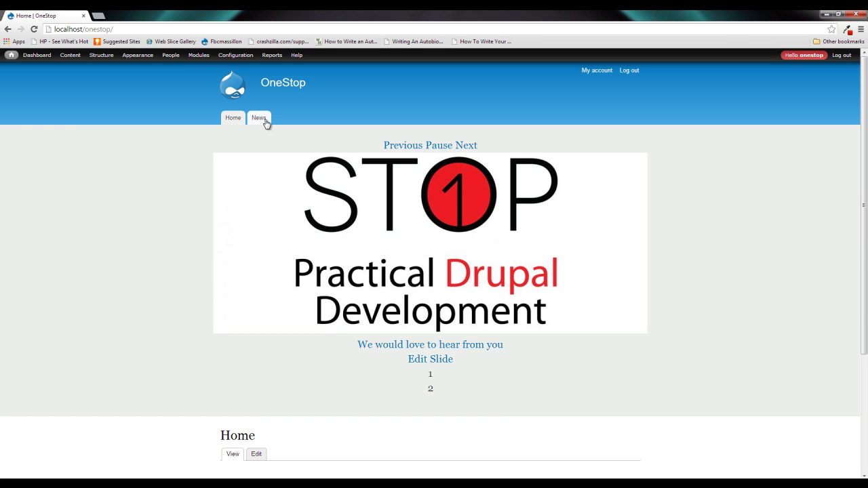
click(265, 122)
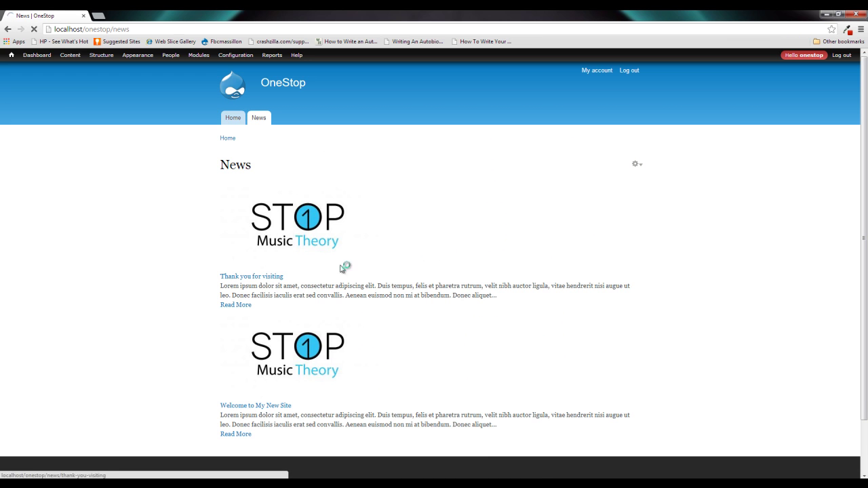
click(246, 277)
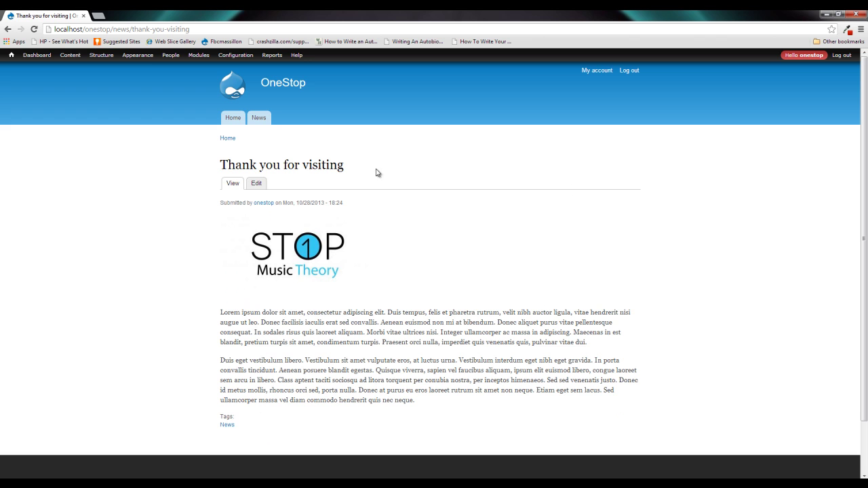
click(259, 119)
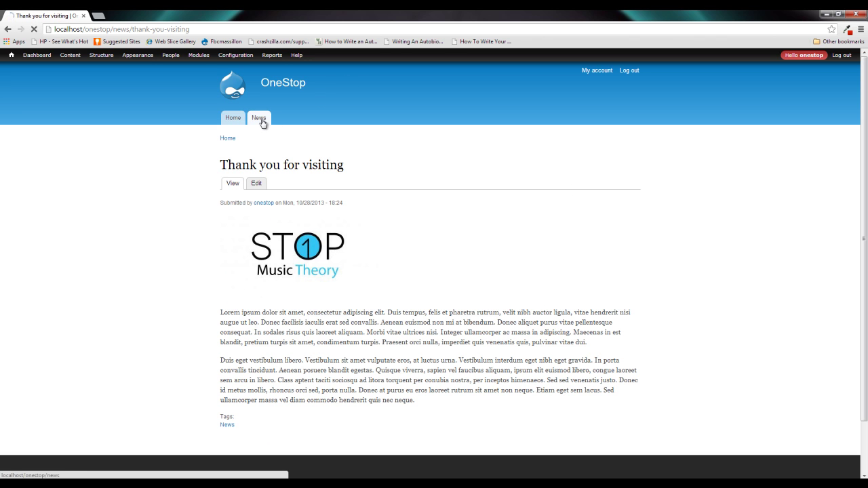
scroll(353, 204, down, 1)
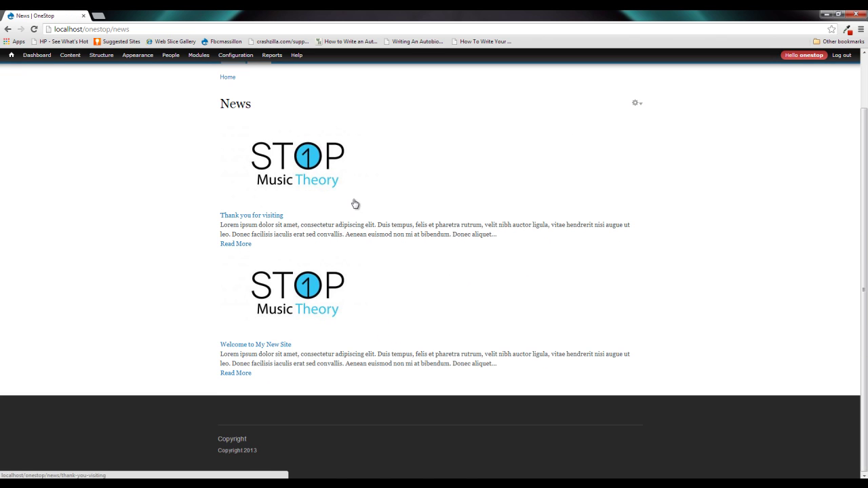
scroll(182, 210, up, 1)
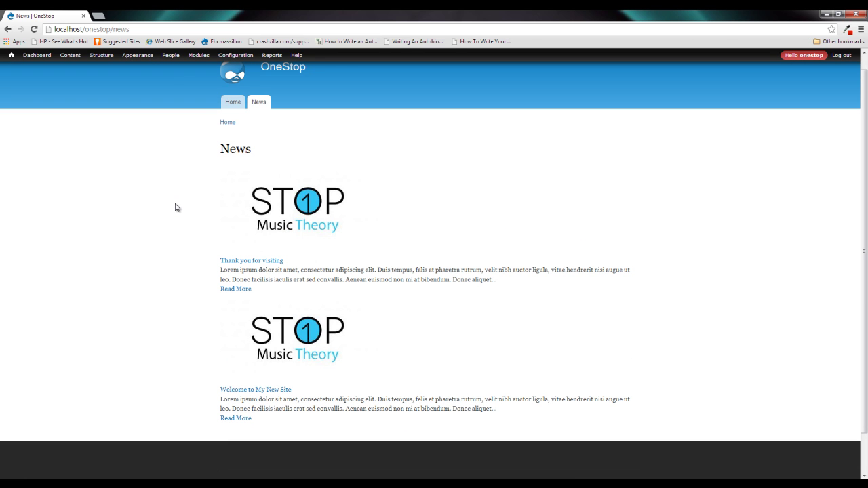